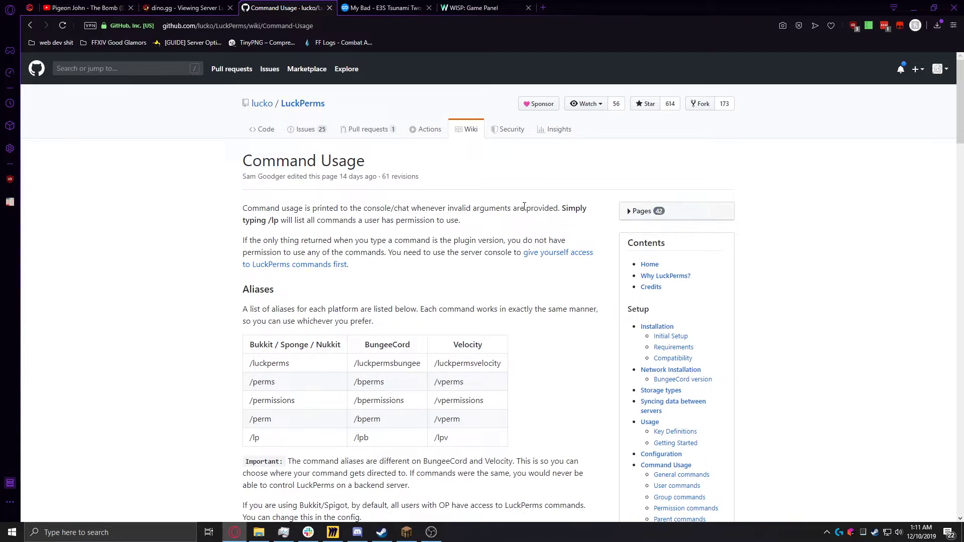
Step: Review the LuckPerms wiki's Command Usage introduction and the table of command aliases per platform
scroll(486, 227, down, 1)
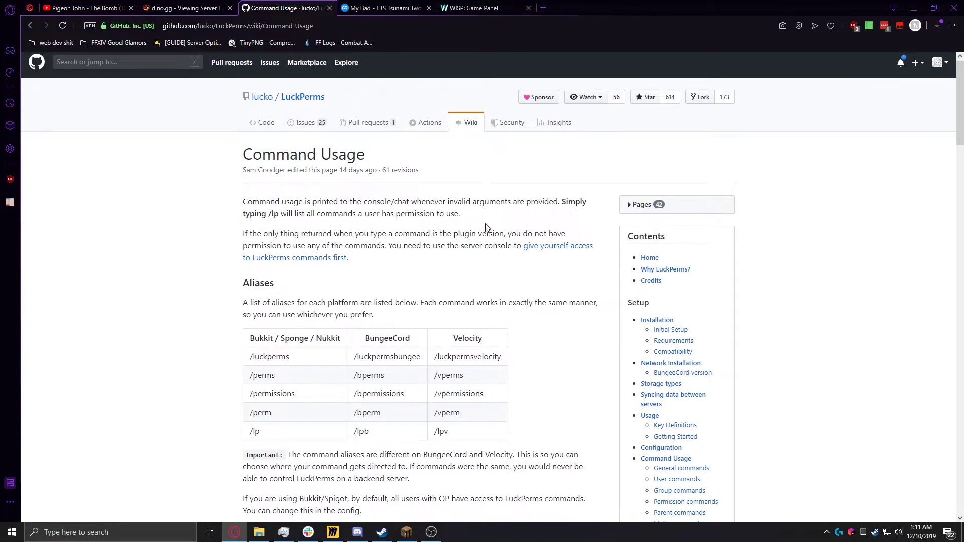
scroll(497, 225, up, 1)
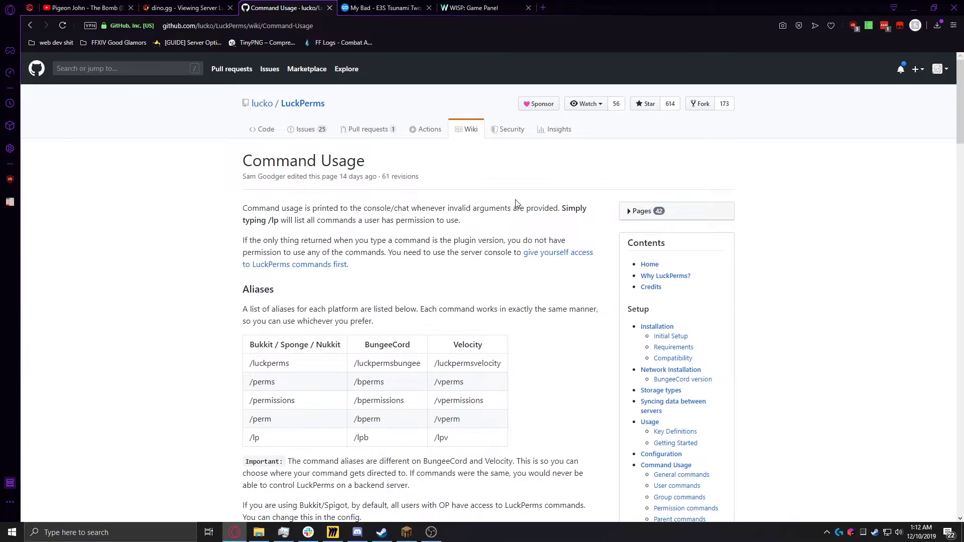
key(ctrl+shift+Tab)
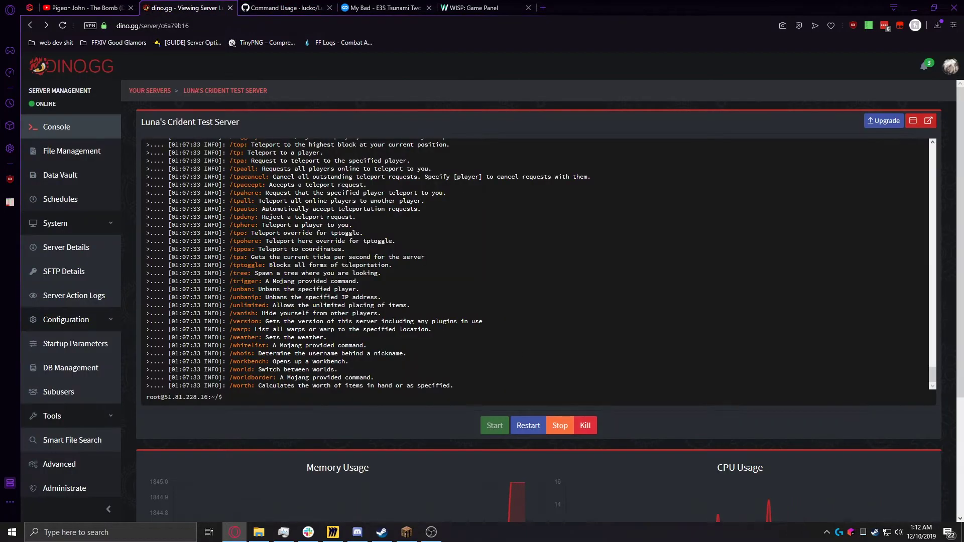
click(286, 6)
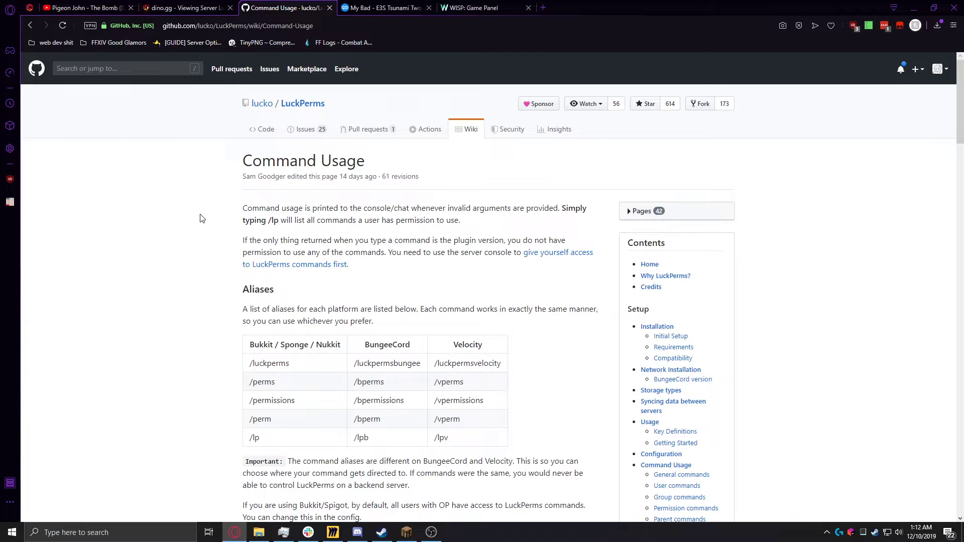
scroll(237, 167, down, 1)
scroll(237, 167, up, 1)
scroll(152, 262, down, 2)
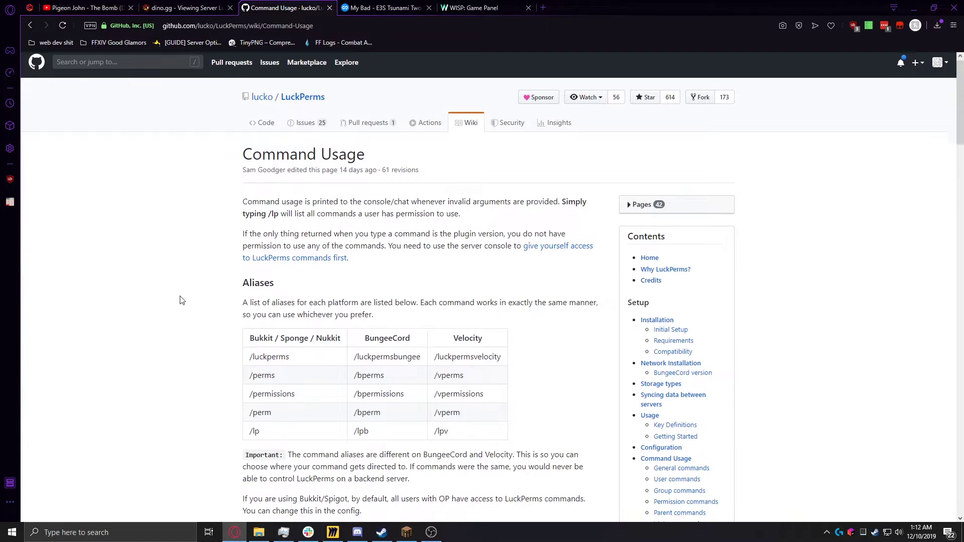
scroll(290, 329, down, 4)
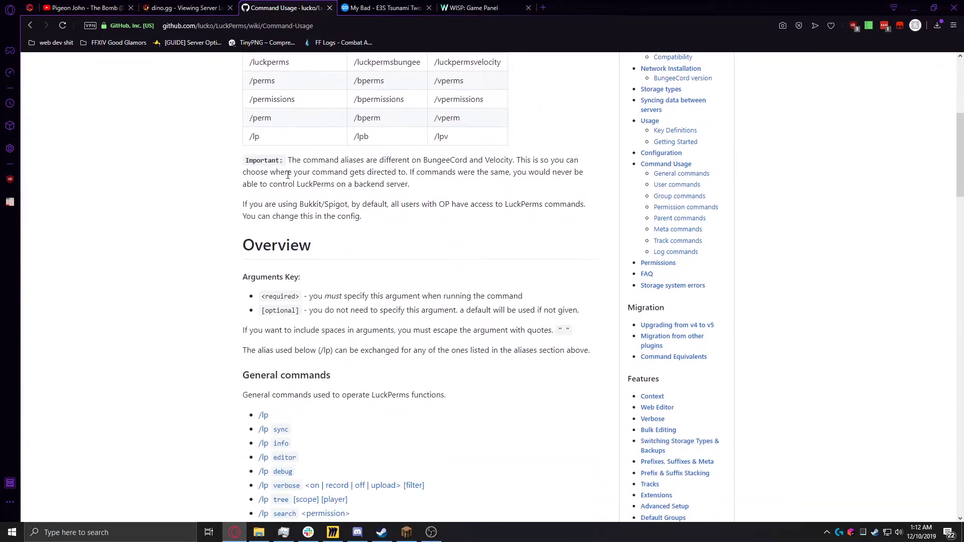
scroll(288, 186, up, 3)
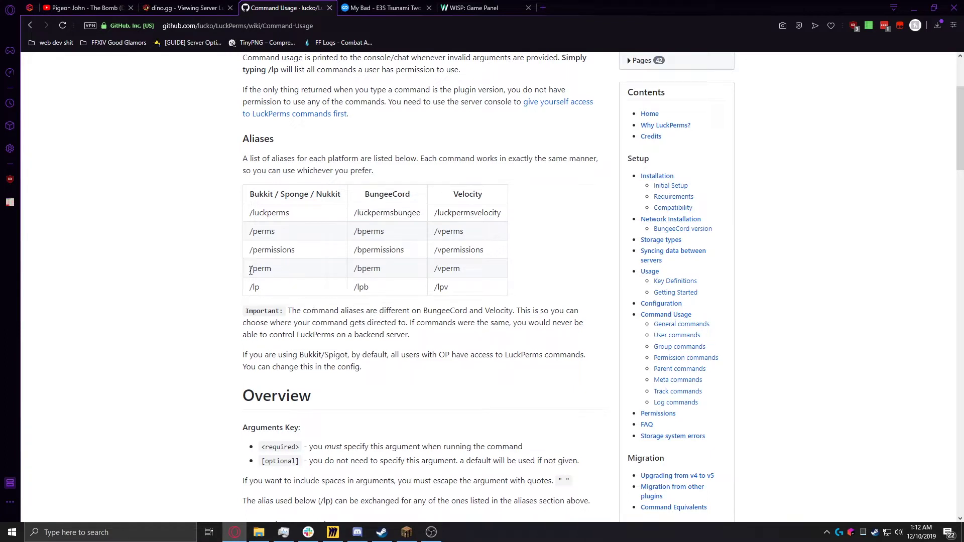
Step: Run lp help in the dino.gg server console to list the available LuckPerms commands
click(182, 8)
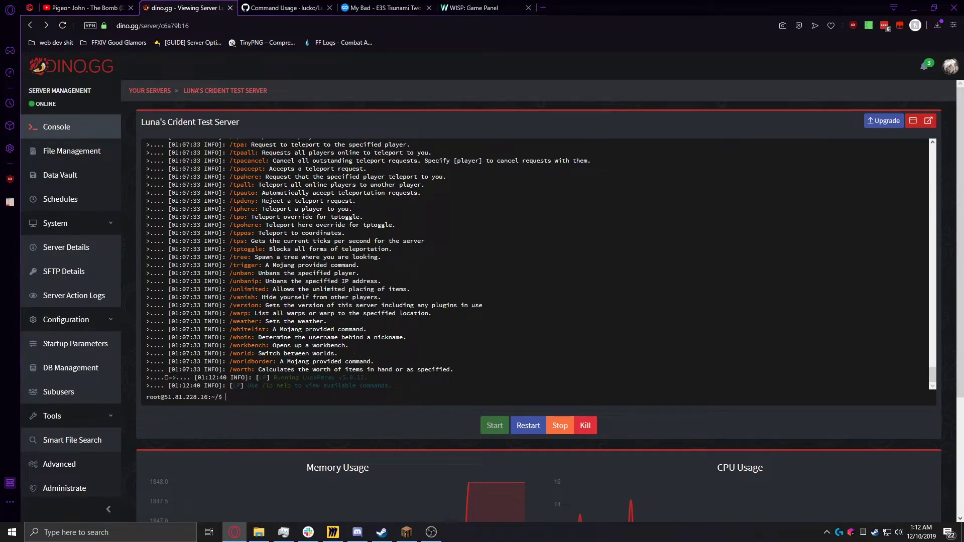
text(lp help)
key(Return)
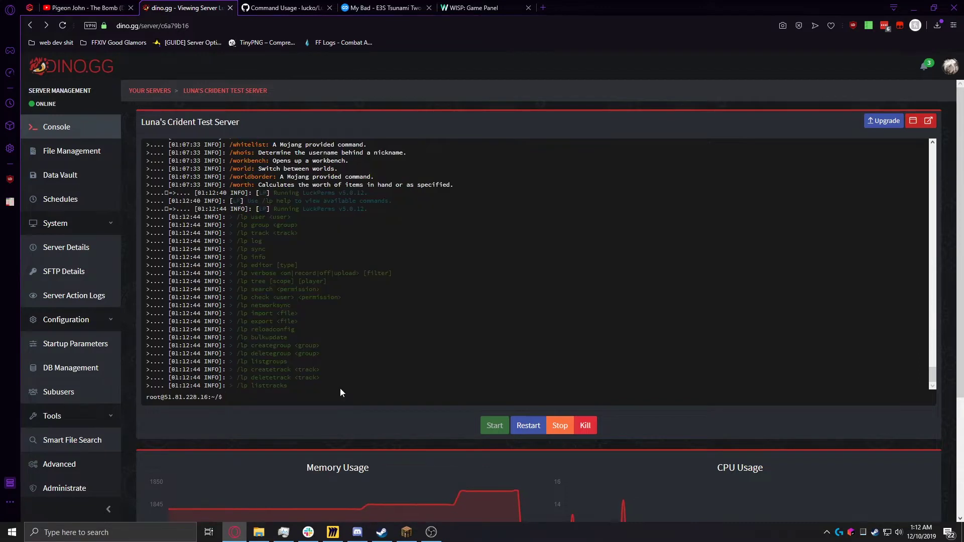
Step: Compare the General commands list on the LuckPerms wiki with the help output in the server console
click(284, 8)
scroll(211, 278, down, 4)
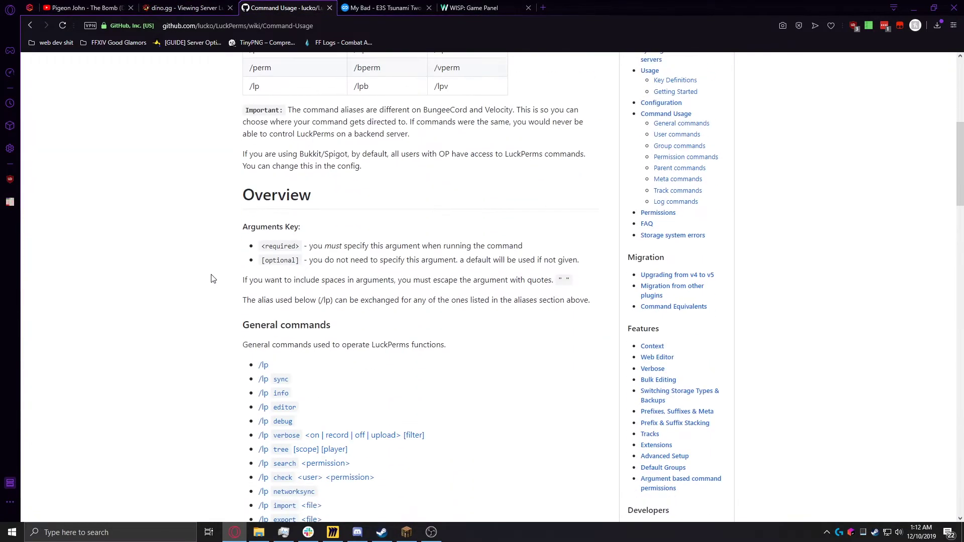
scroll(212, 278, down, 4)
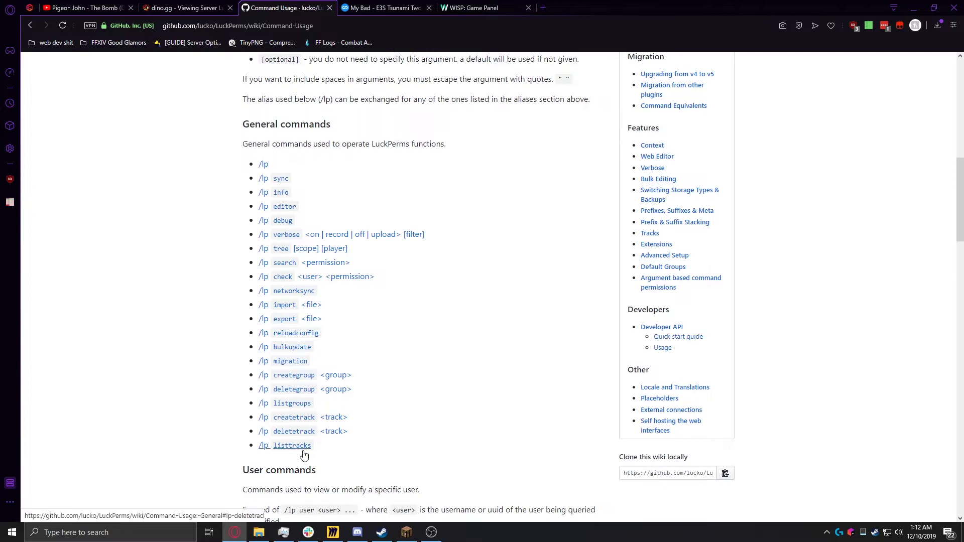
click(183, 7)
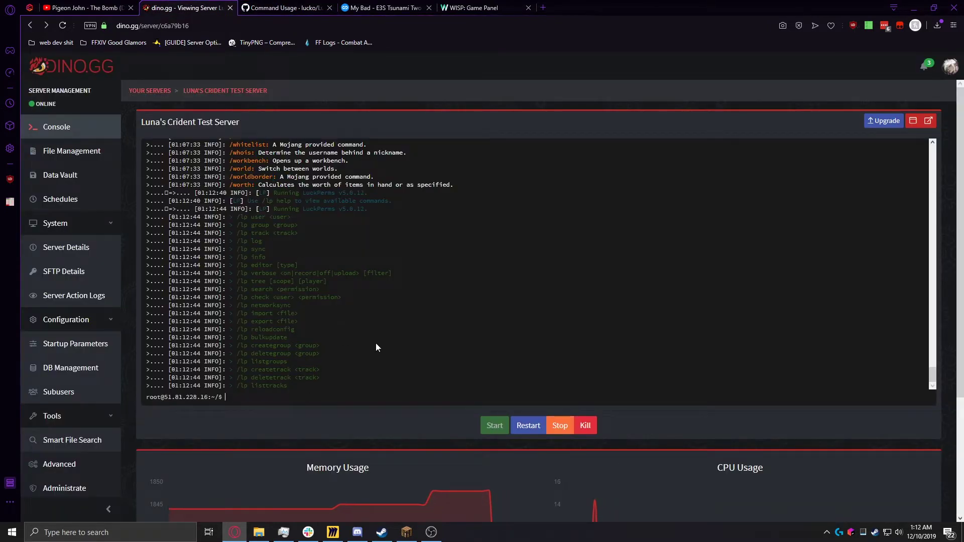
click(282, 7)
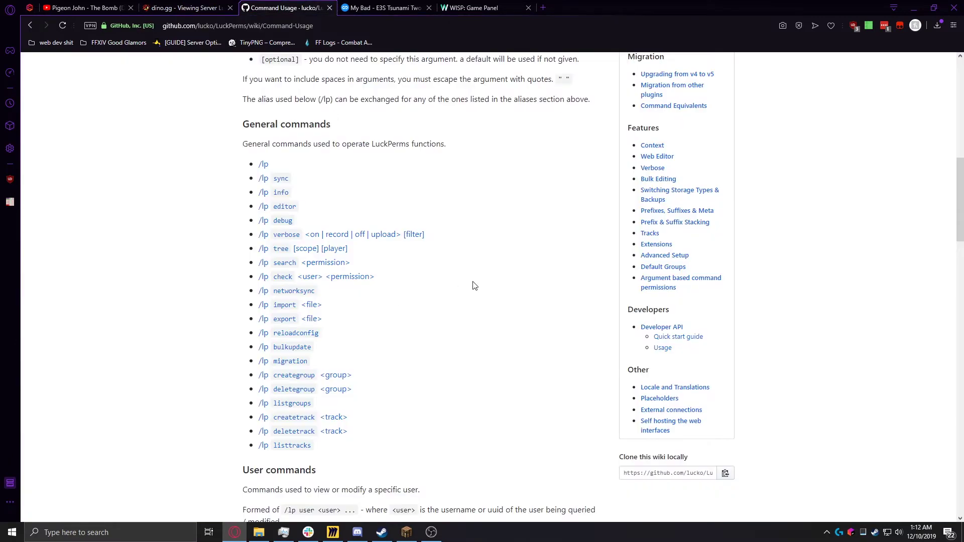
Step: Open the documentation of the /lp creategroup command from the General commands list and read its arguments
scroll(473, 286, up, 1)
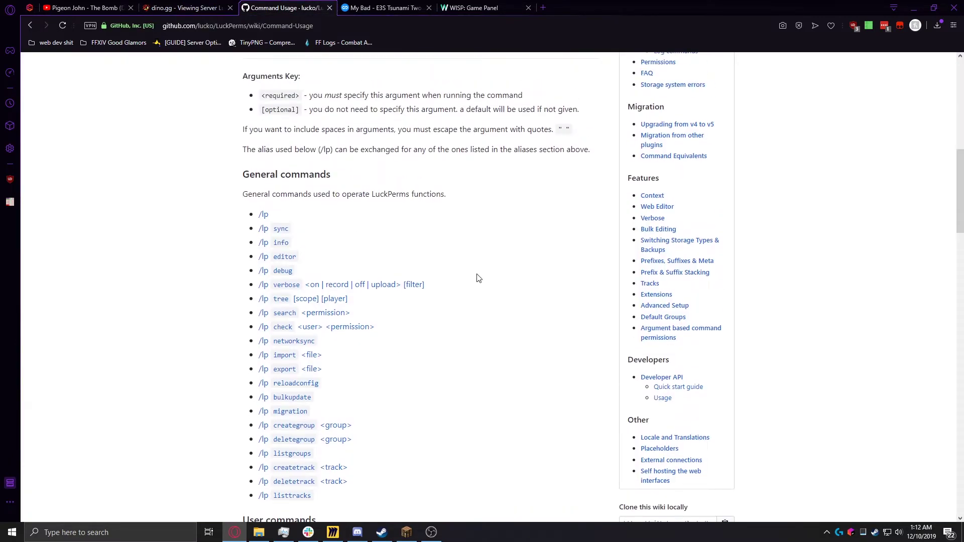
scroll(478, 275, down, 1)
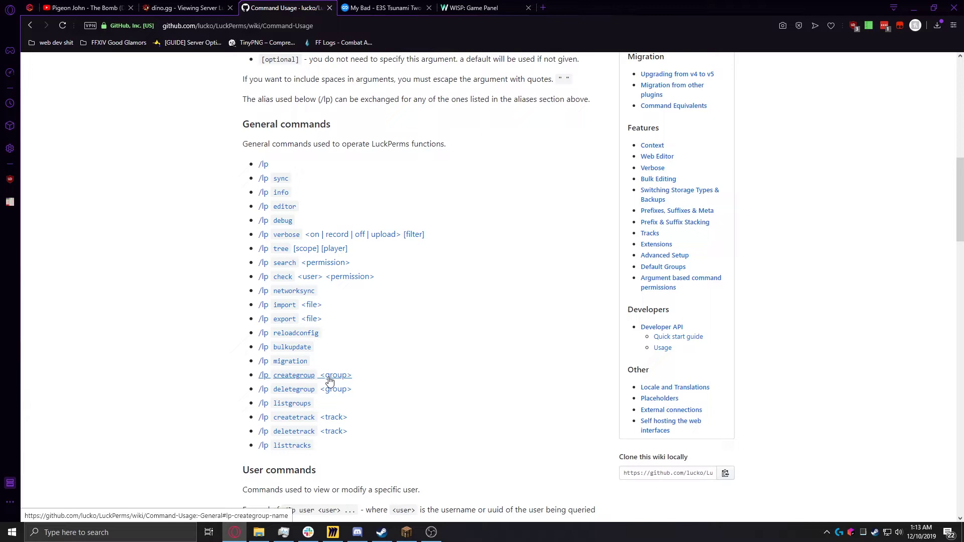
click(329, 380)
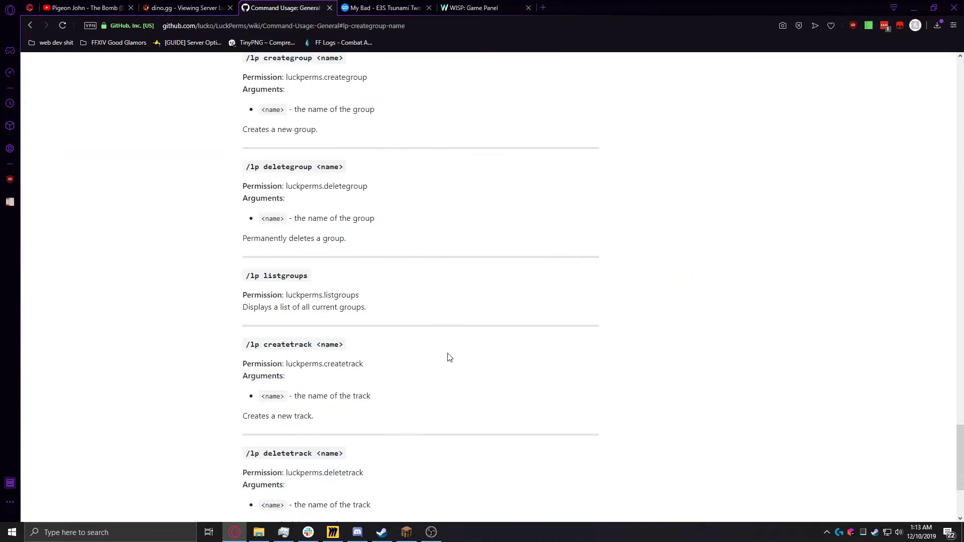
scroll(449, 358, up, 4)
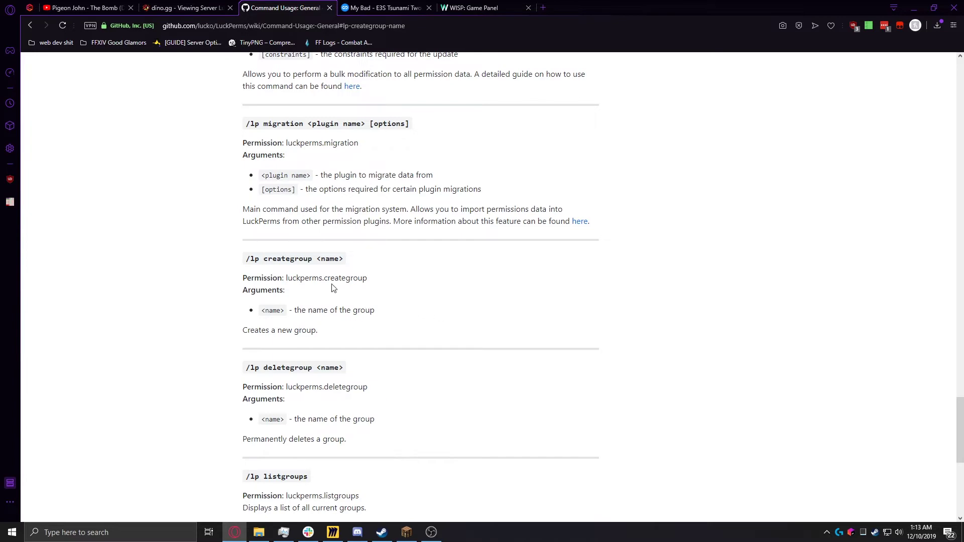
Step: Create a LuckPerms group named test by running lp creategroup test in the dino.gg server console
key(ctrl+Tab)
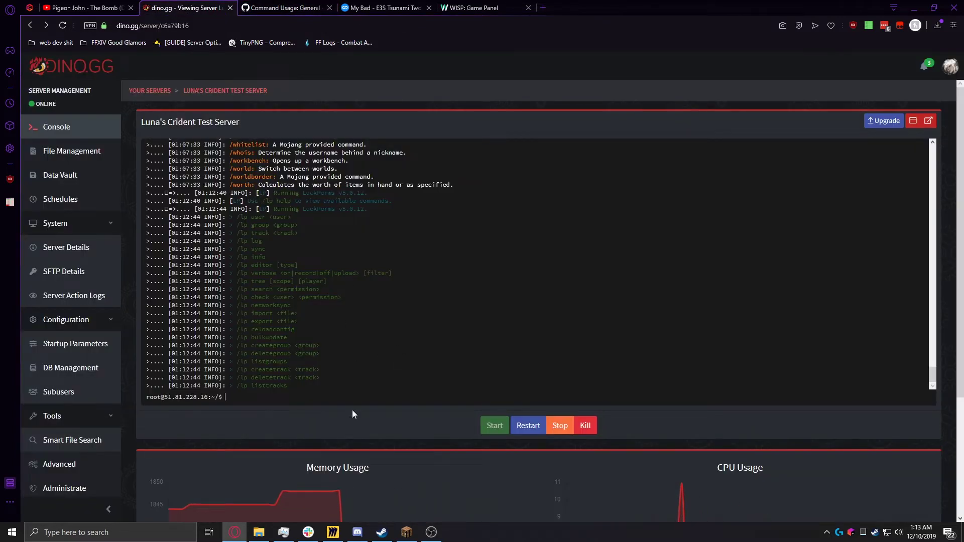
text(lp)
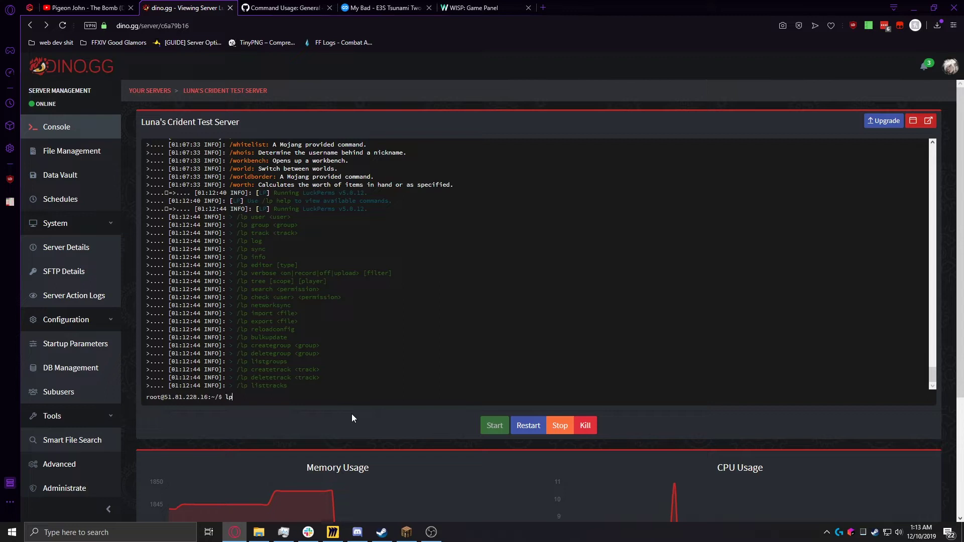
text( creategroup )
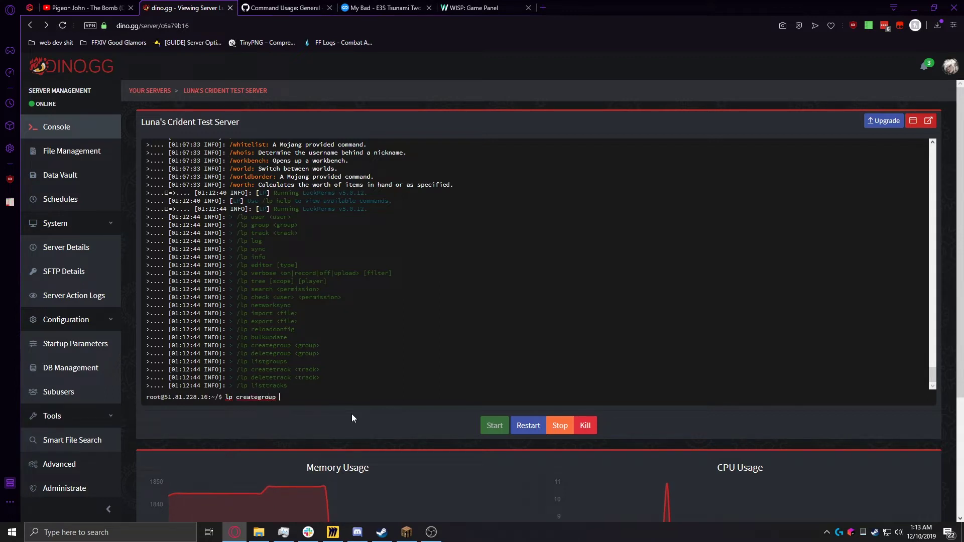
text(test)
key(Return)
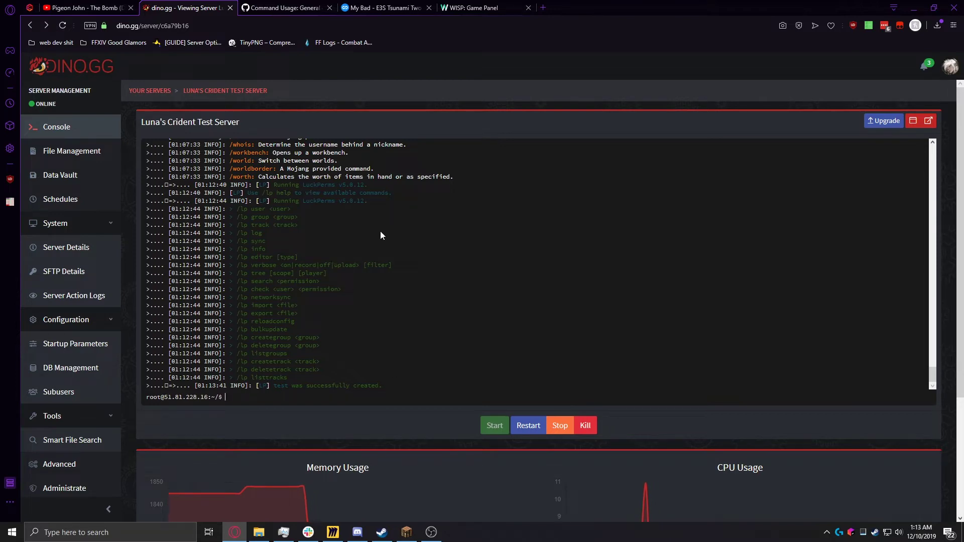
Step: Check the Minecraft game window and return to the LuckPerms wiki in the browser
click(283, 8)
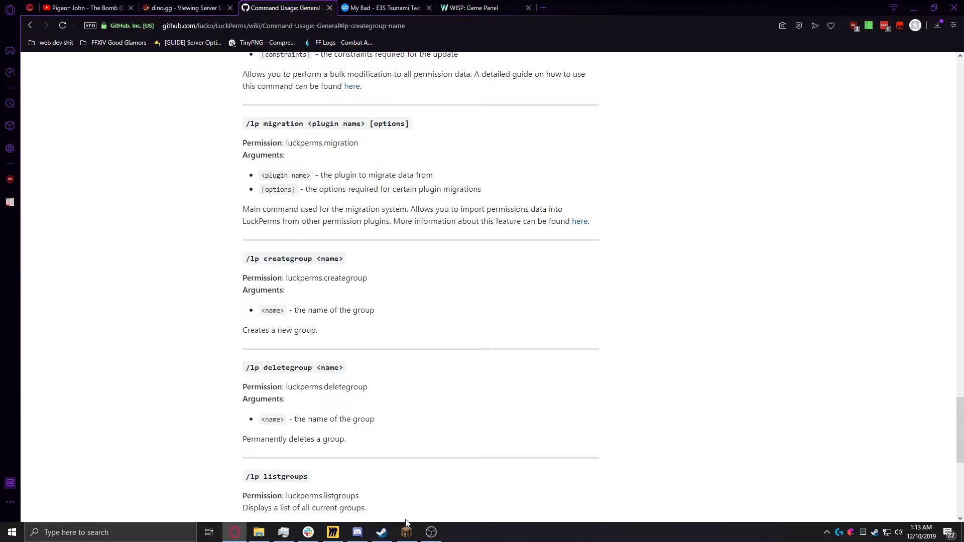
click(406, 533)
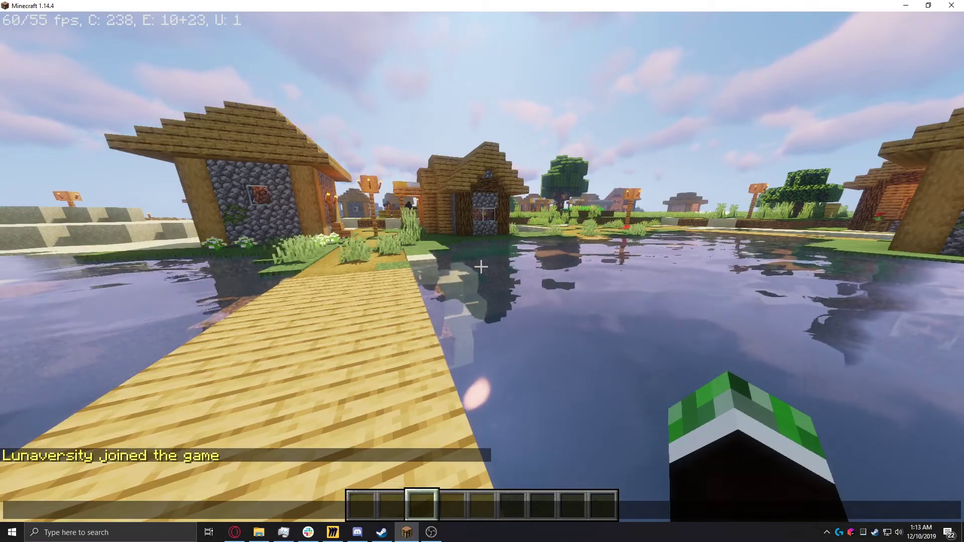
key(alt+Tab)
Step: Open the User commands page from the wiki's Command Usage contents
scroll(475, 308, up, 15)
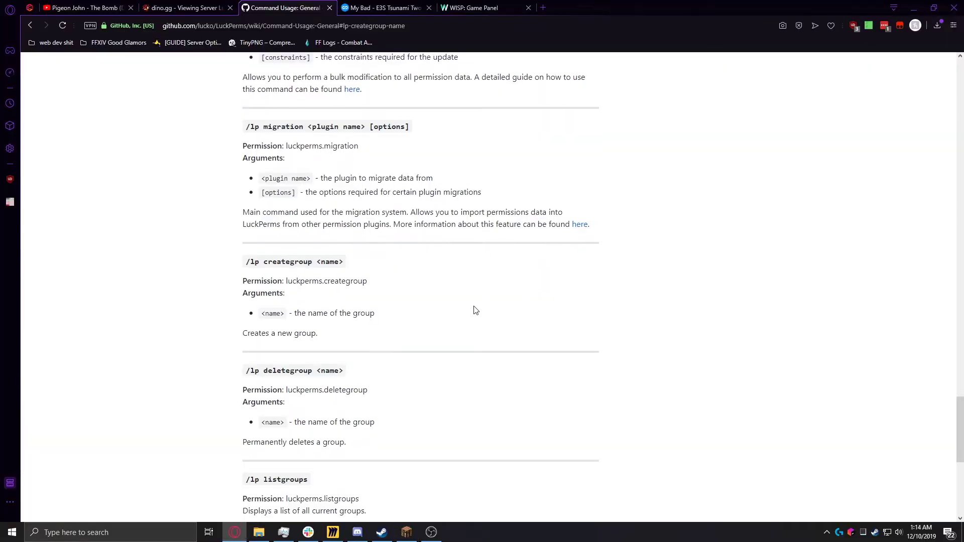
scroll(484, 310, up, 20)
scroll(490, 296, down, 6)
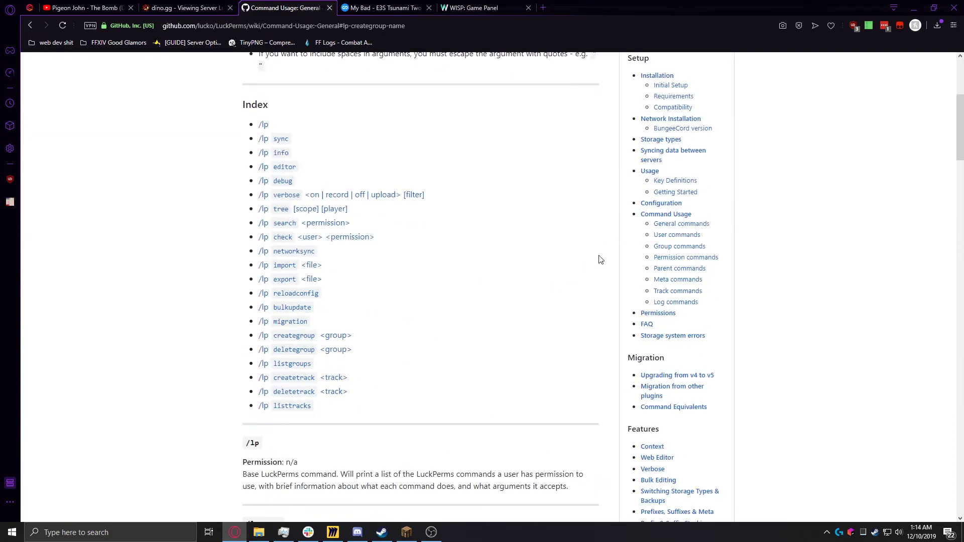
scroll(663, 151, up, 3)
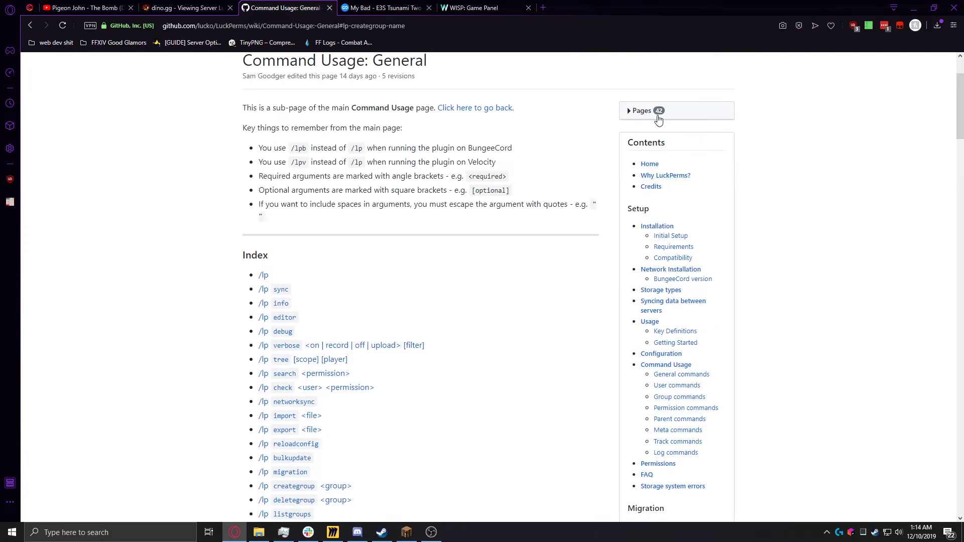
scroll(675, 118, down, 4)
scroll(678, 114, up, 3)
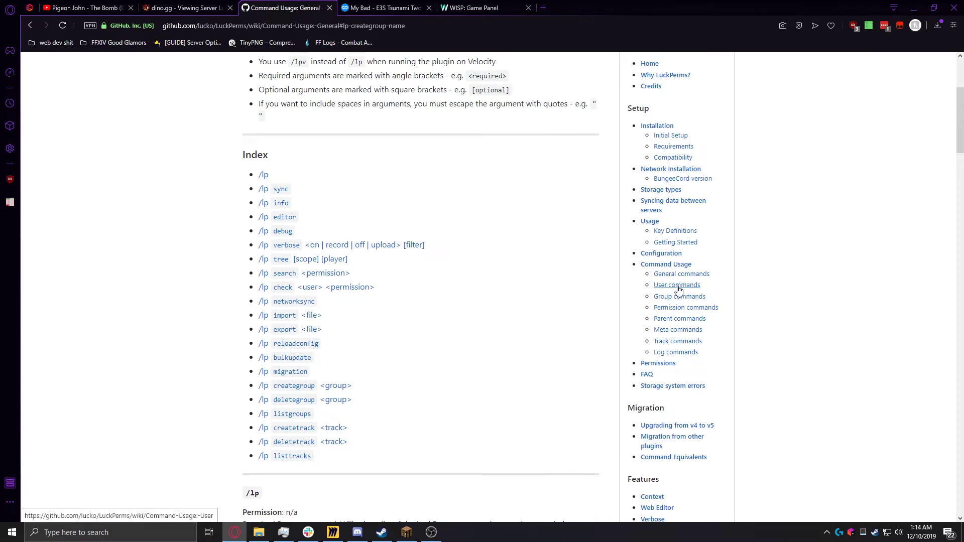
click(677, 286)
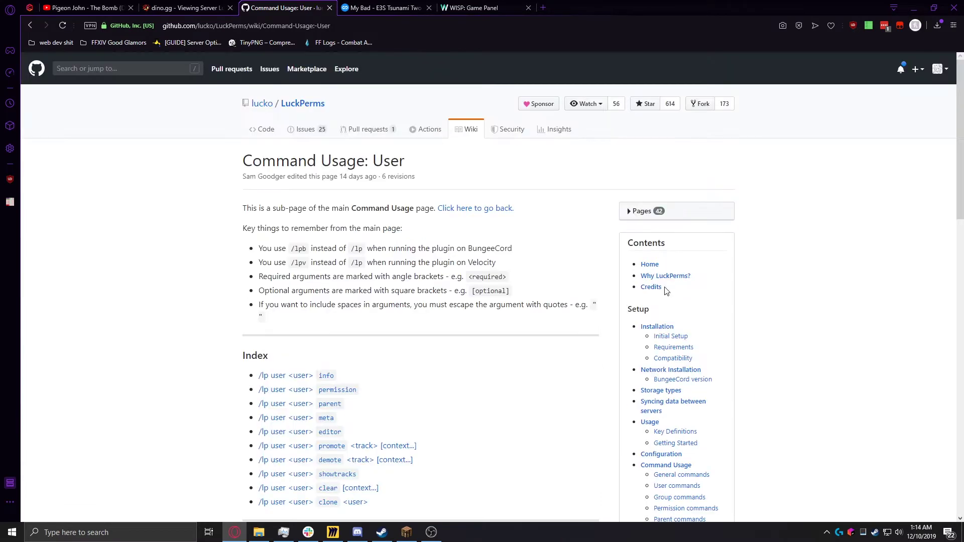
Step: Open the parent command page from the user command index and examine the syntax of parent set <group>
scroll(552, 372, down, 2)
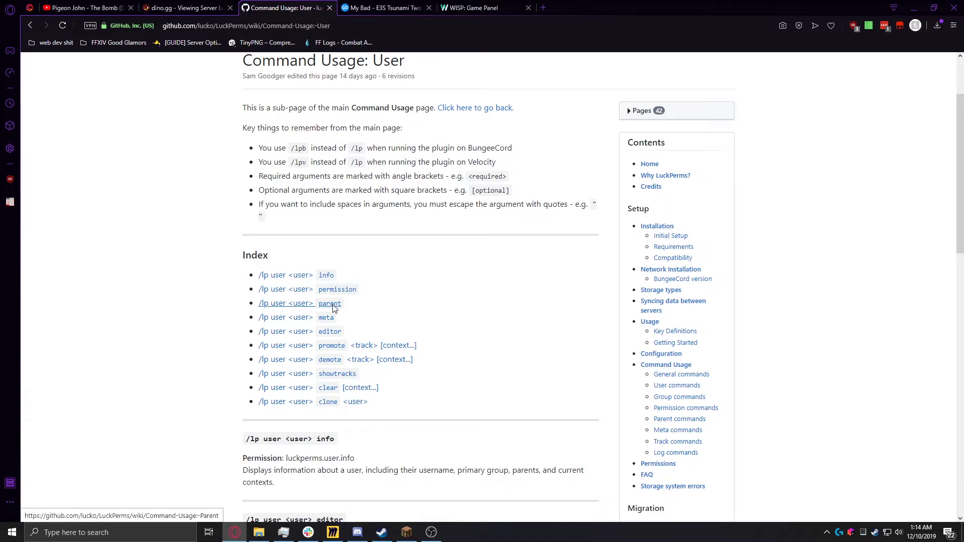
click(333, 309)
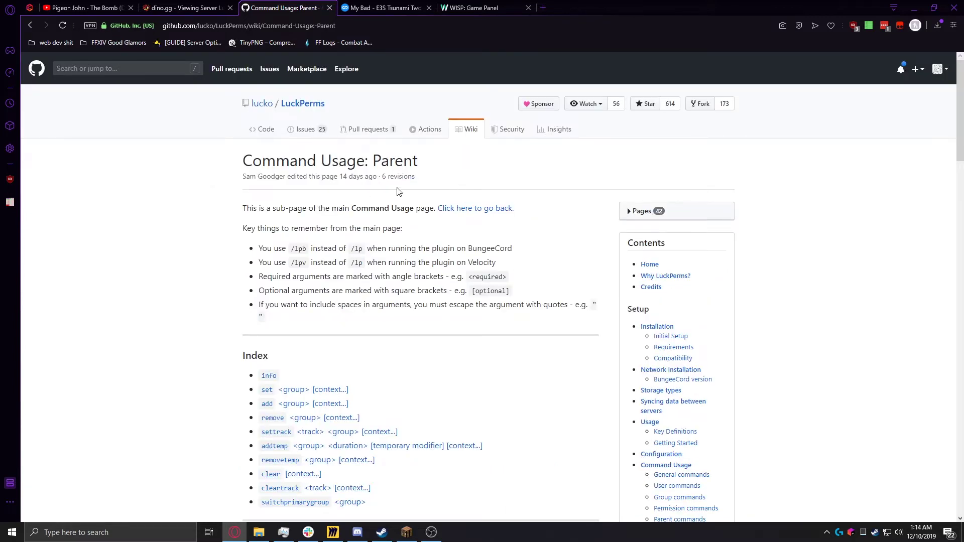
scroll(396, 302, down, 2)
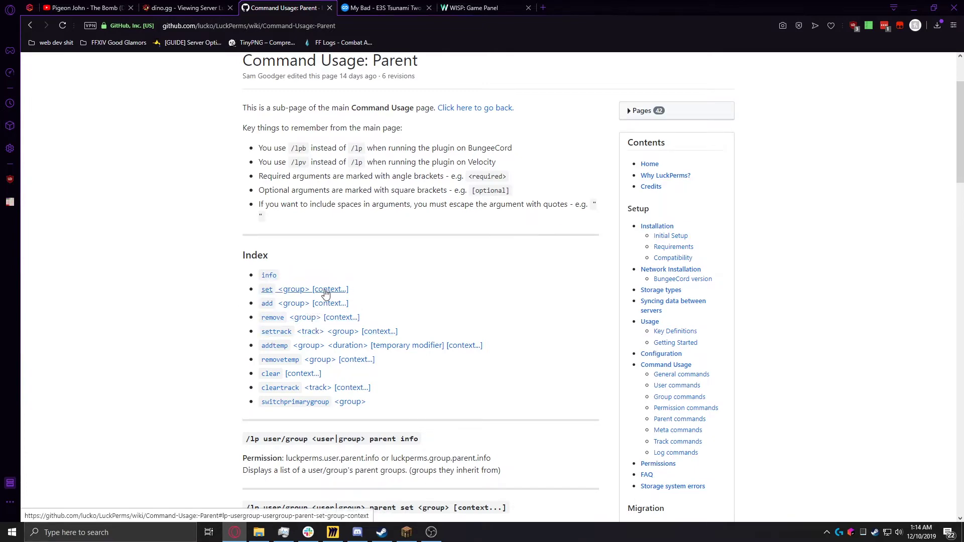
click(326, 290)
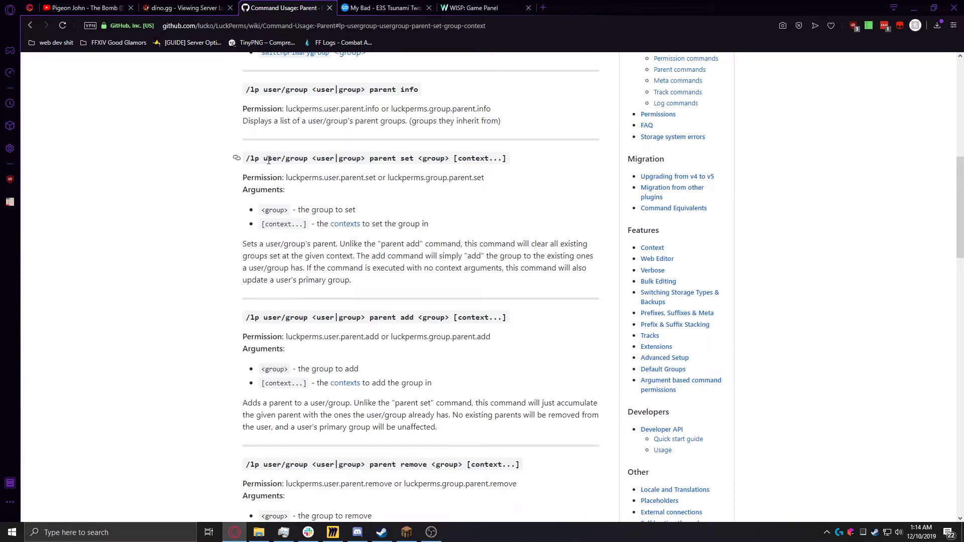
drag(280, 160, 337, 159)
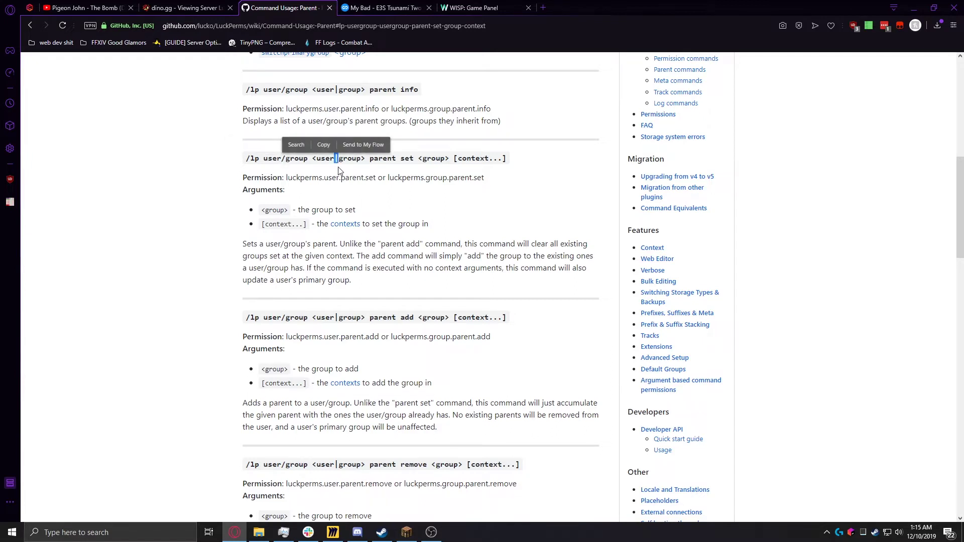
click(340, 171)
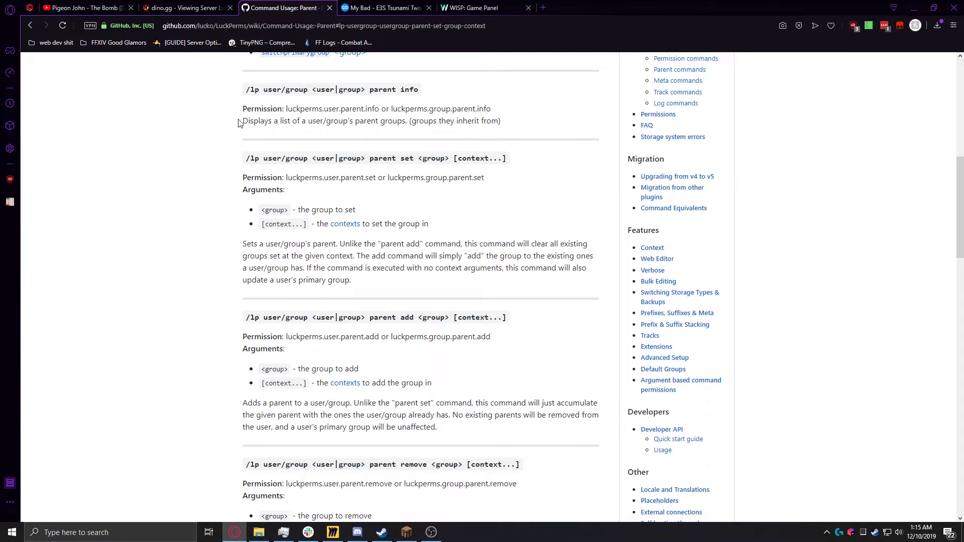
Step: Set the player's parent group to test by running lp user with the player's username and parent set test in the dino.gg console
click(188, 5)
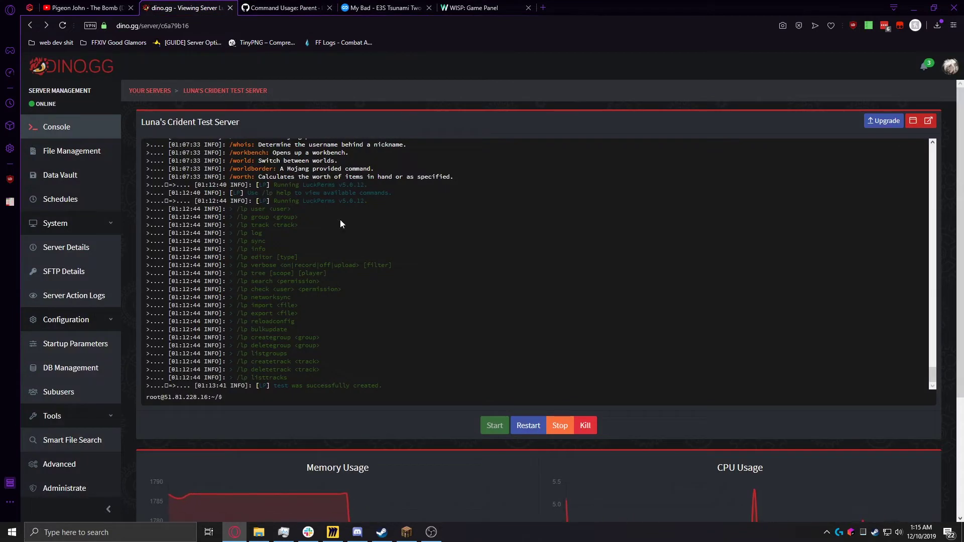
text(lp )
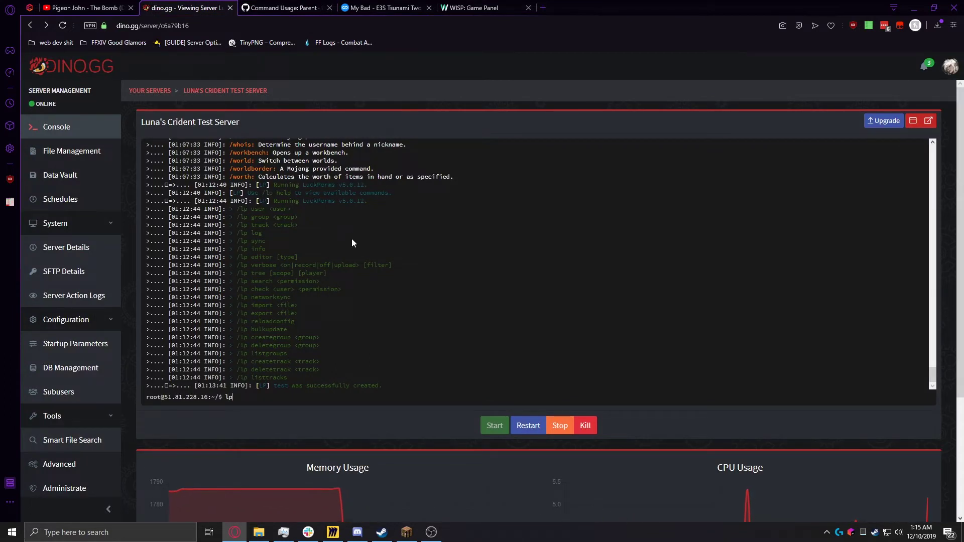
text(user)
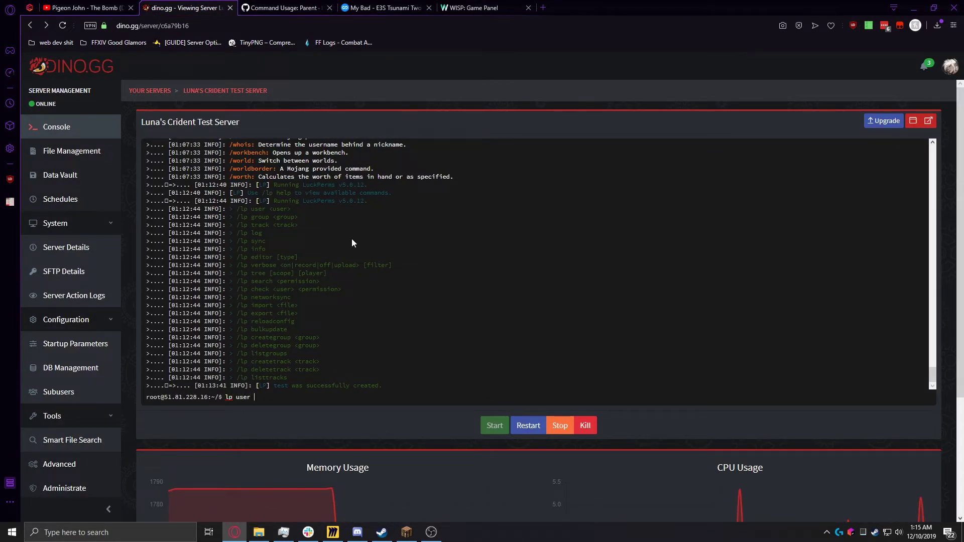
text( Lunaversity )
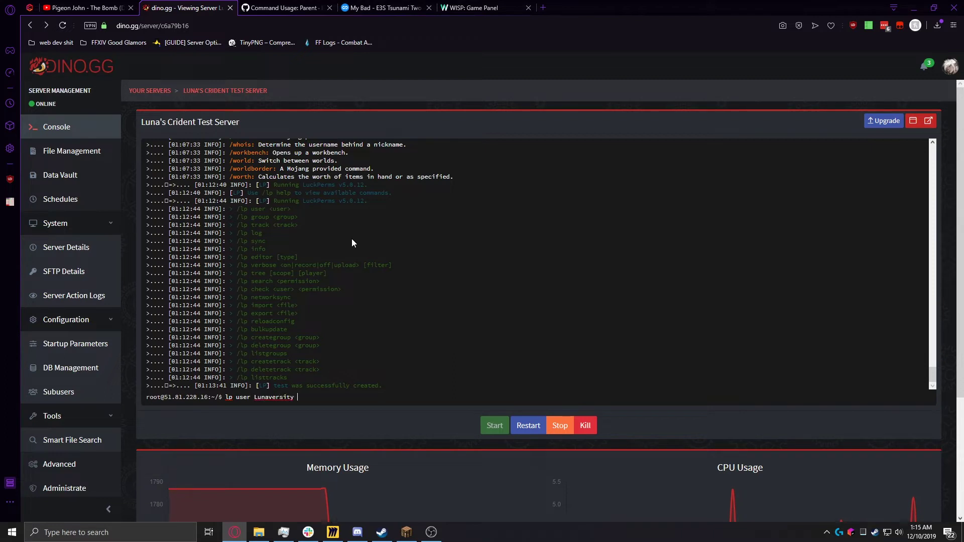
text(parent set)
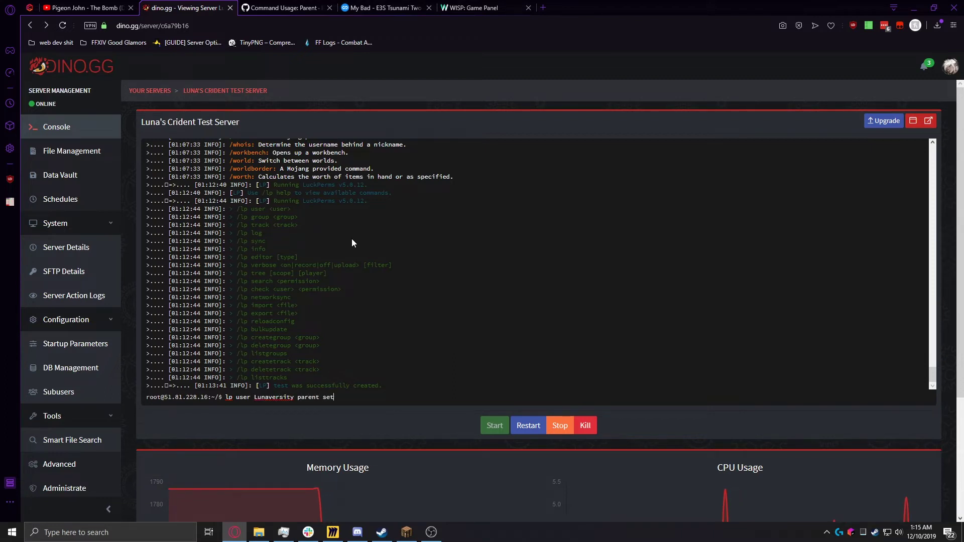
text( test)
key(Return)
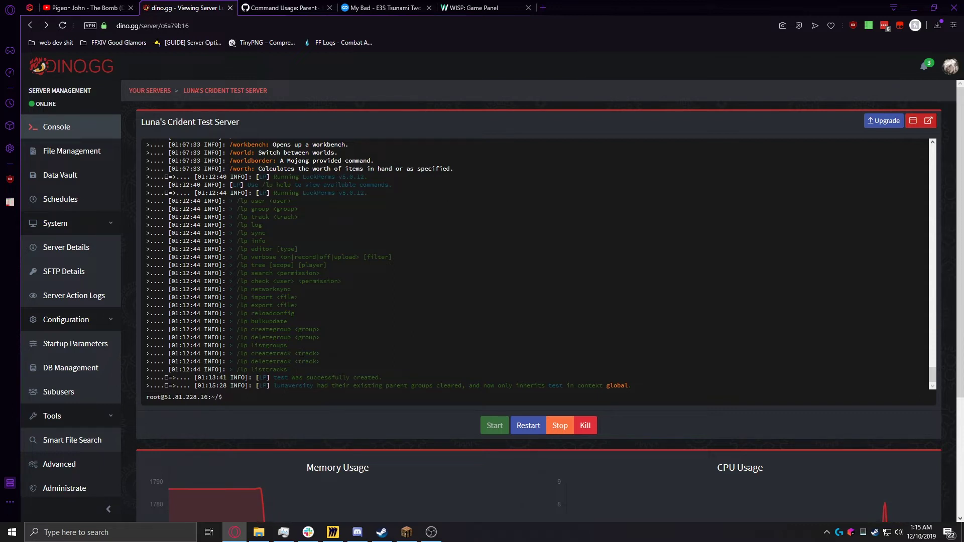
Step: Switch to Minecraft, open the in-game chat, and return to the server console in the browser
click(406, 533)
key(t)
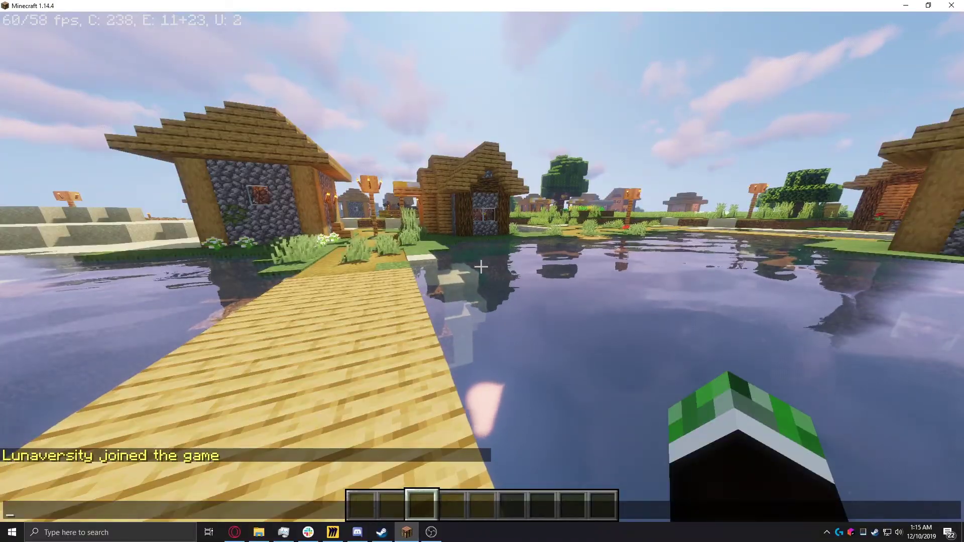
key(alt+Tab)
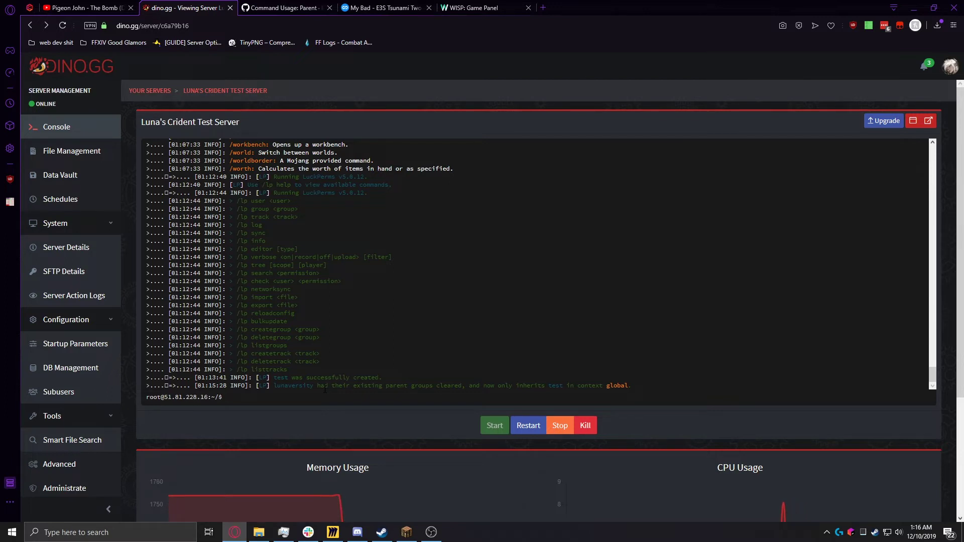
Step: Generate a LuckPerms permission tree by running lp tree in the server console and copy its URL
text(lp tree)
key(Return)
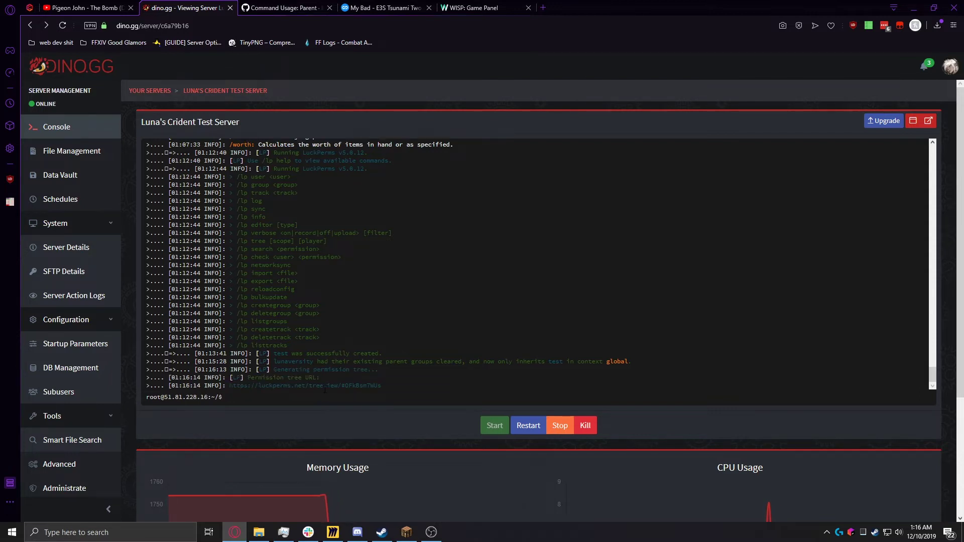
drag(384, 388, 229, 385)
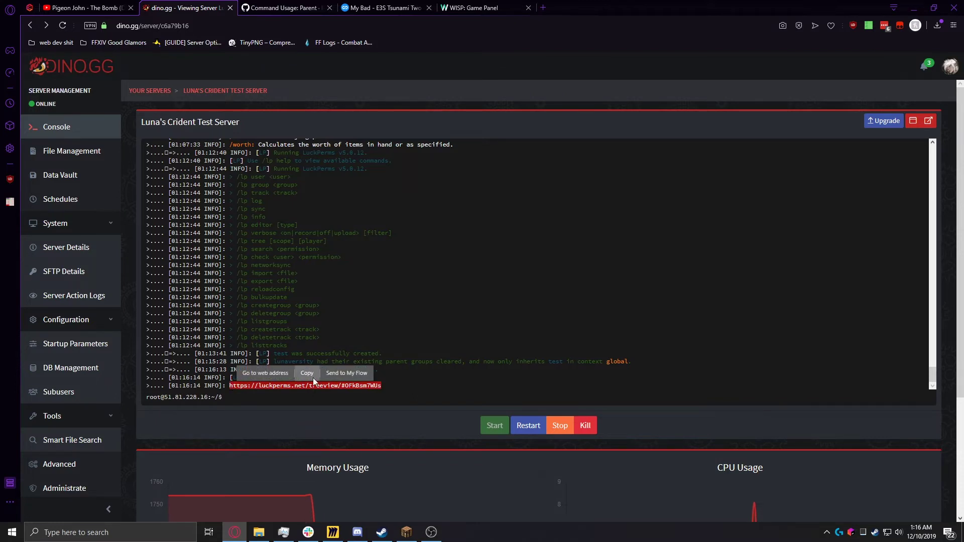
click(306, 373)
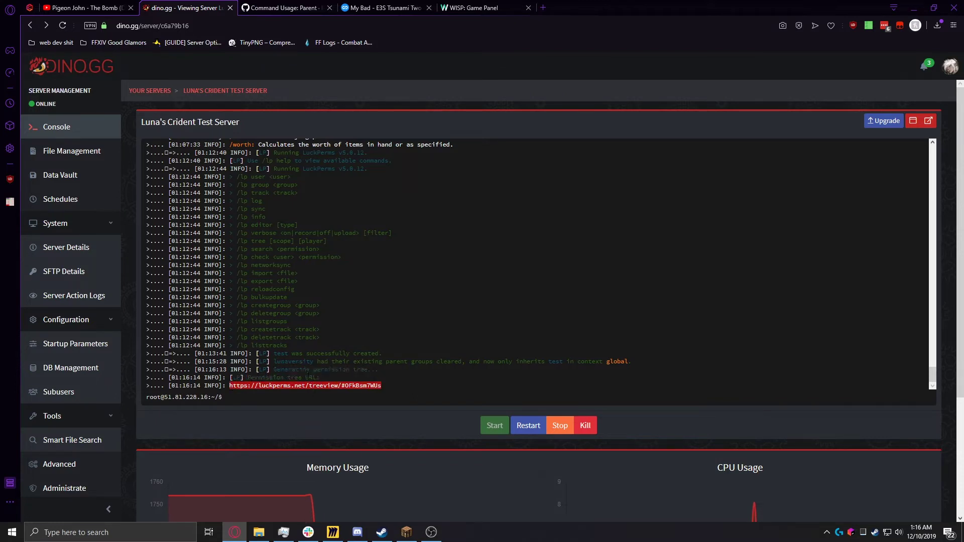
Step: Open the copied permission tree URL in the browser tab that holds the WISP page
click(469, 8)
key(ctrl+l)
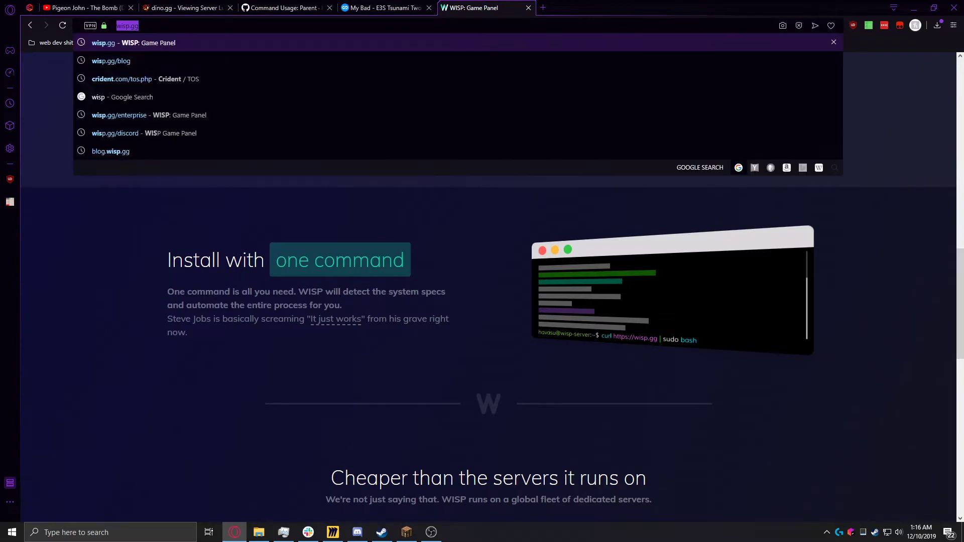
key(ctrl+v)
key(Return)
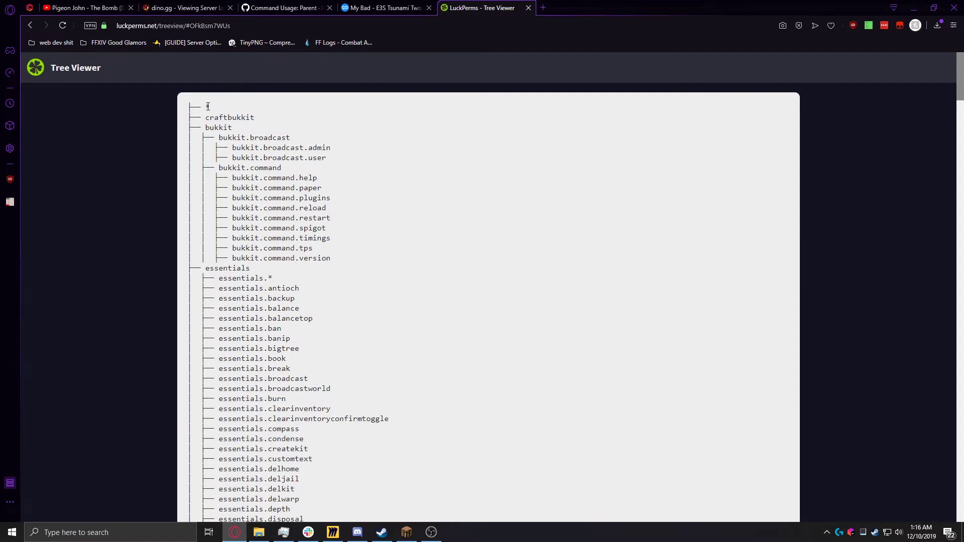
Step: Examine the * wildcard and the essentials permission nodes in the Tree Viewer
drag(206, 107, 210, 107)
click(220, 113)
scroll(522, 244, down, 4)
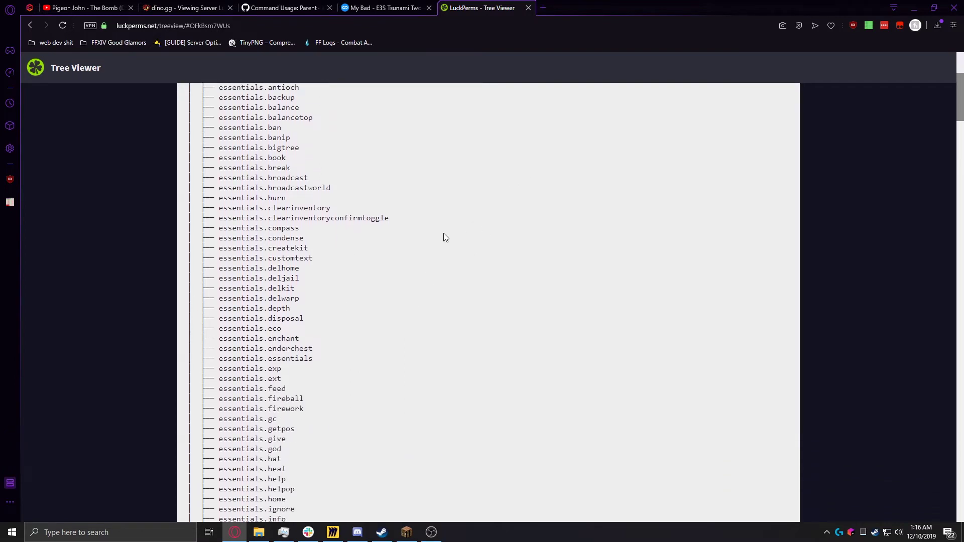
scroll(444, 237, up, 1)
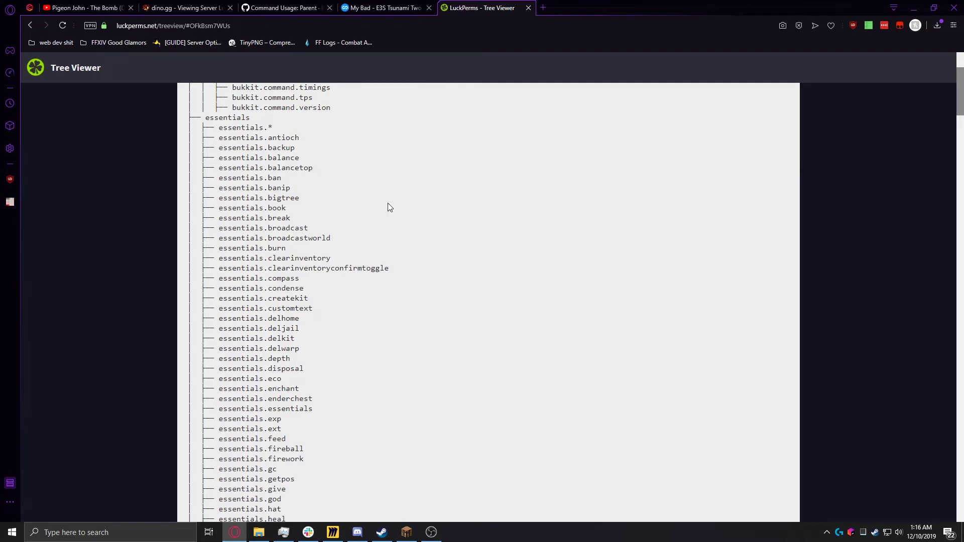
scroll(384, 205, down, 1)
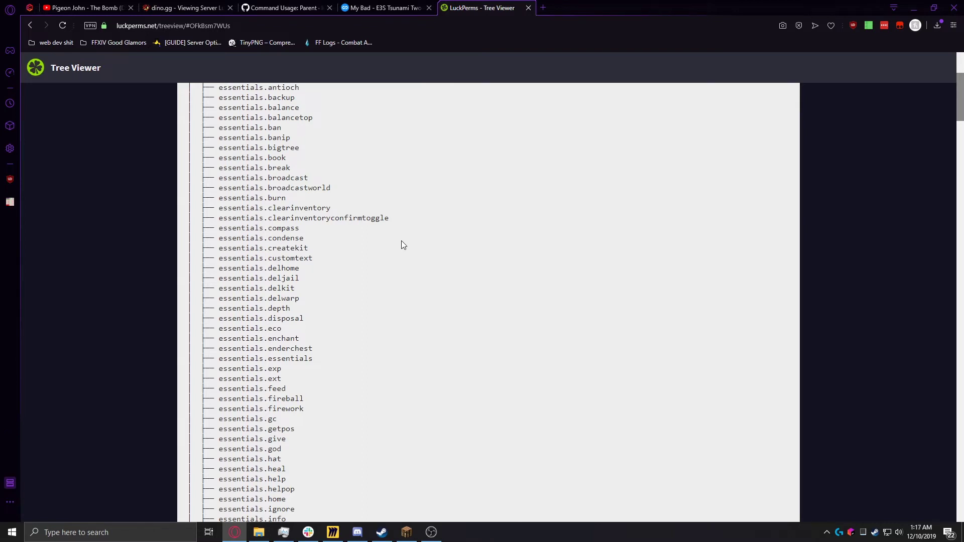
Step: Search the permission tree for essentials.fly and highlight that node in the list
key(ctrl+f)
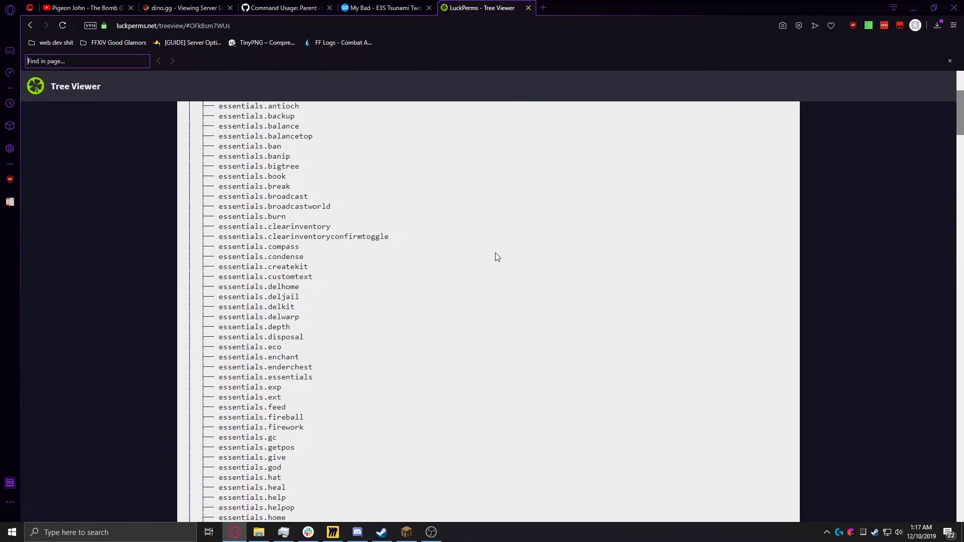
text(ess)
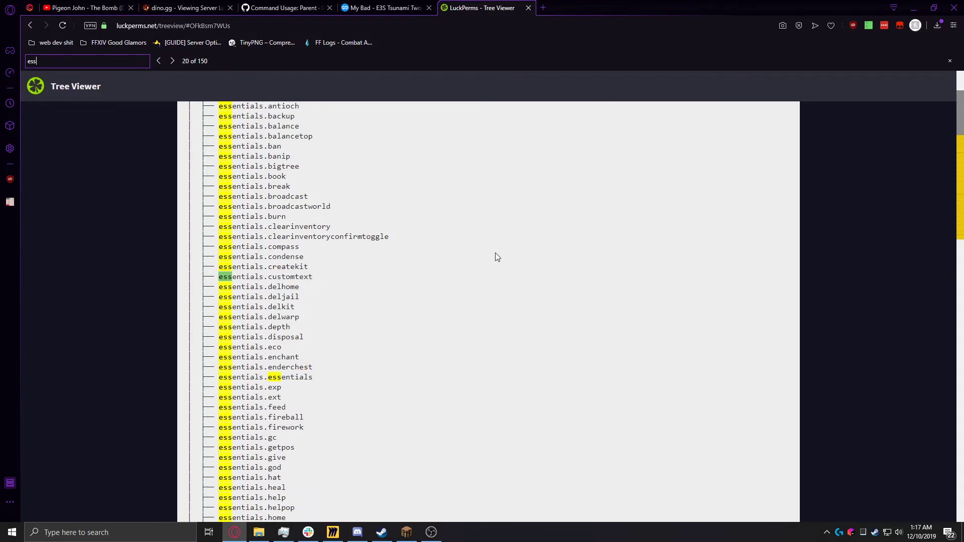
text(ent)
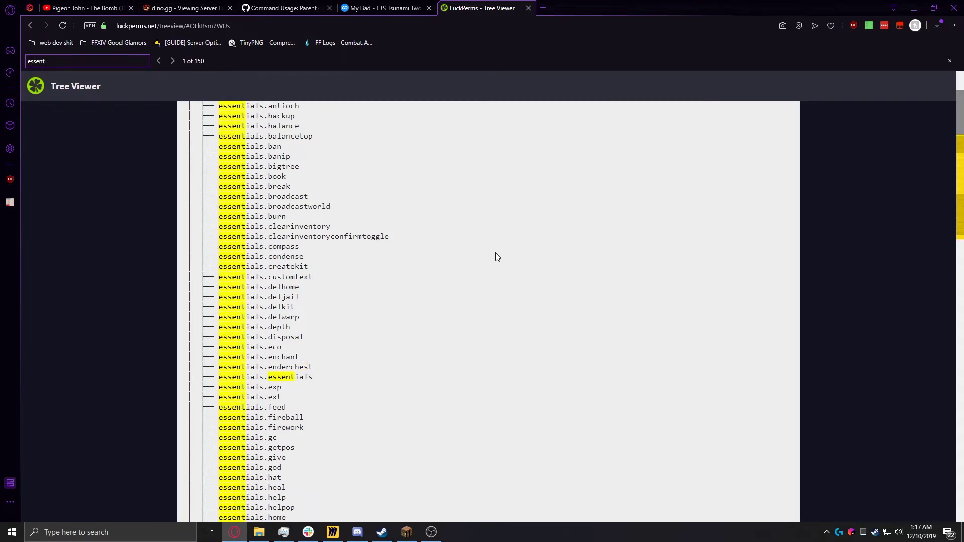
text(ials.fly)
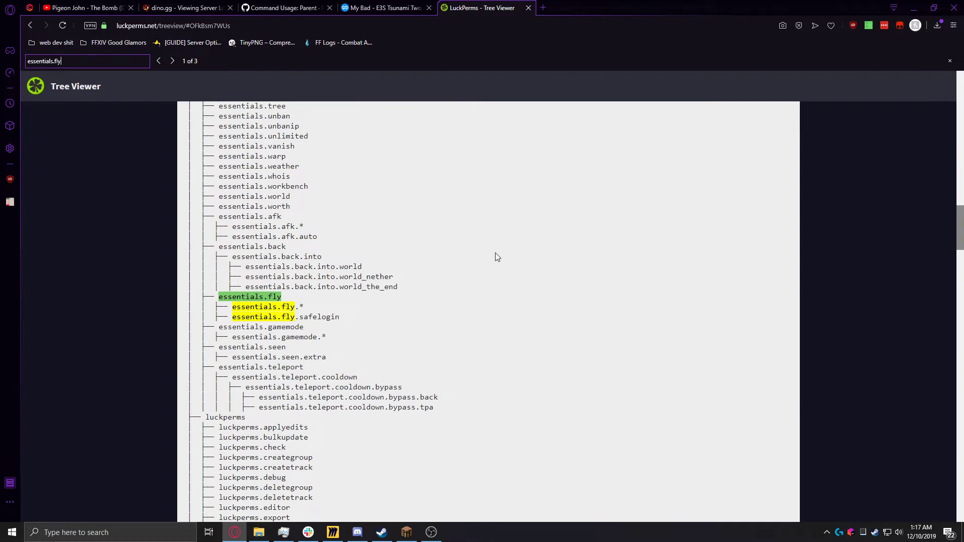
key(Escape)
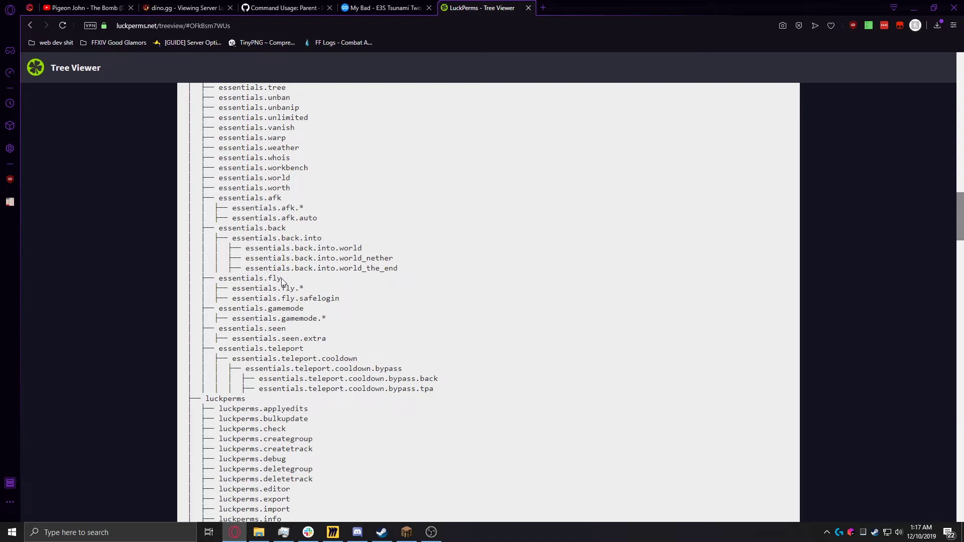
drag(281, 279, 220, 280)
click(254, 269)
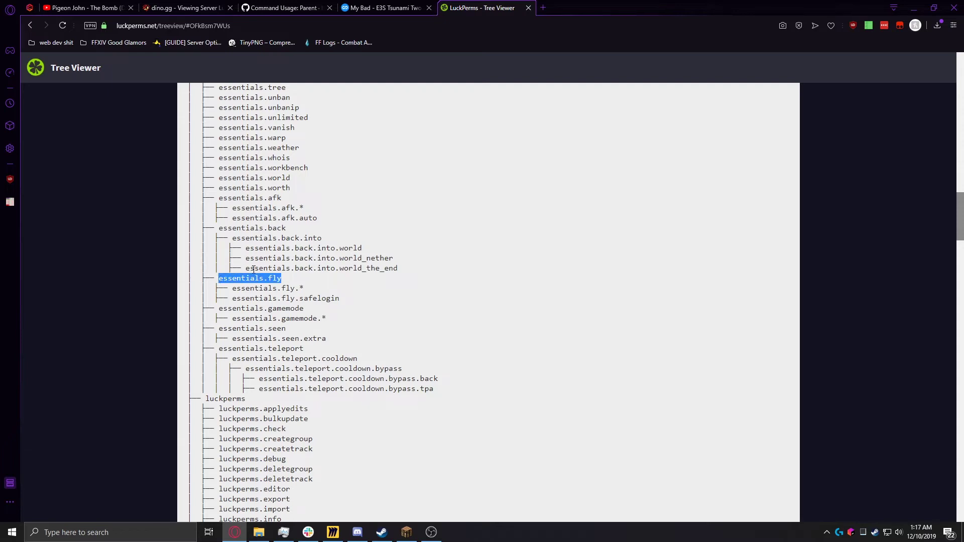
Step: Return to the LuckPerms wiki and open the Permission commands page from the Command Usage contents
click(261, 7)
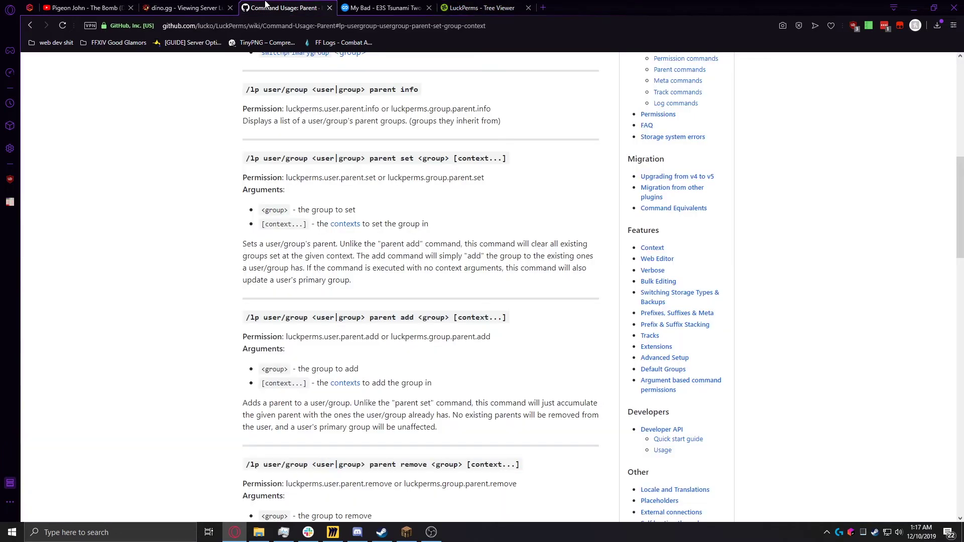
scroll(494, 256, up, 3)
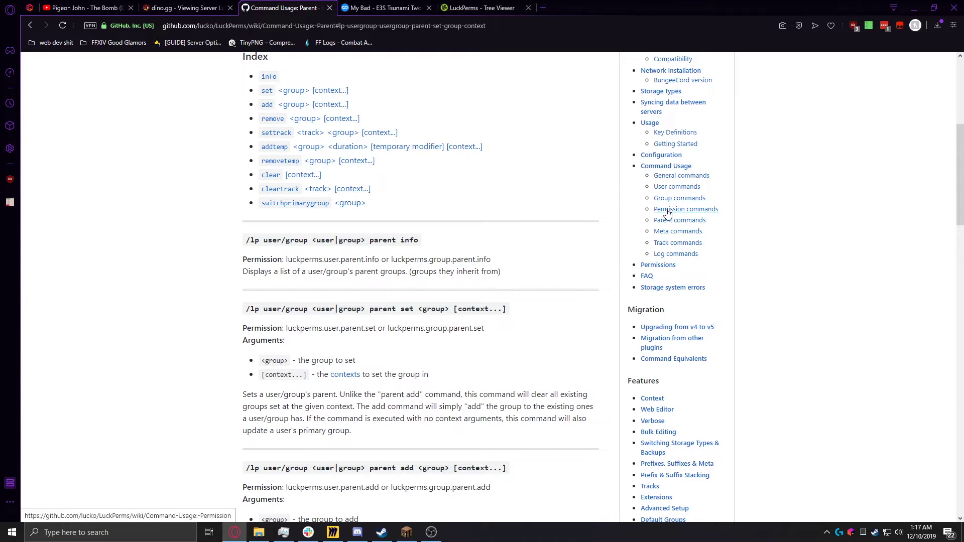
click(669, 213)
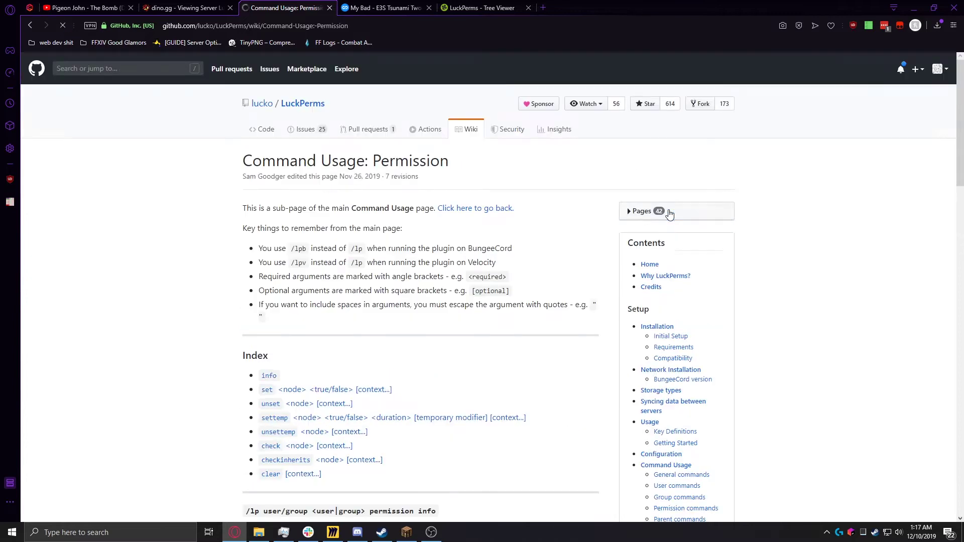
Step: Jump to the set <node> <true/false> entry from the permission command index and examine its syntax and arguments
scroll(516, 226, down, 1)
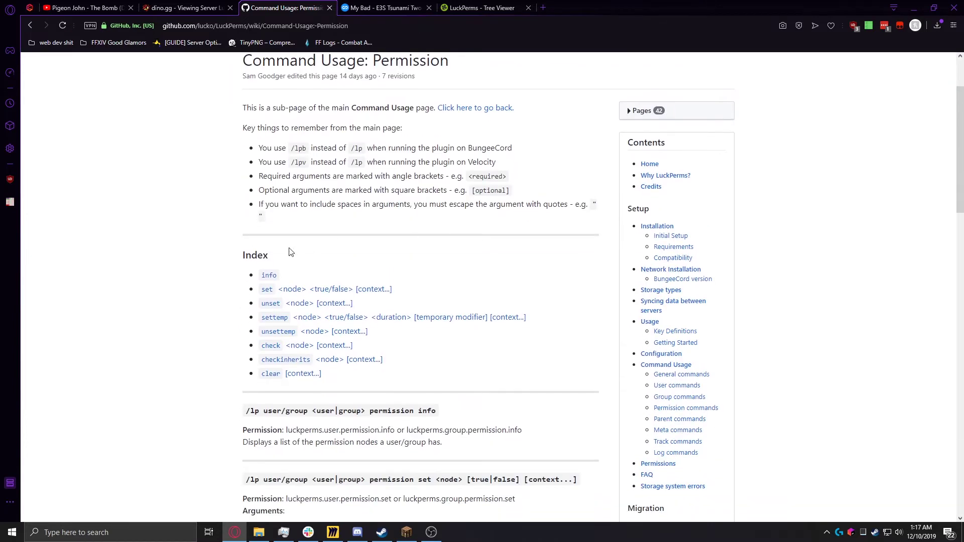
scroll(352, 272, down, 1)
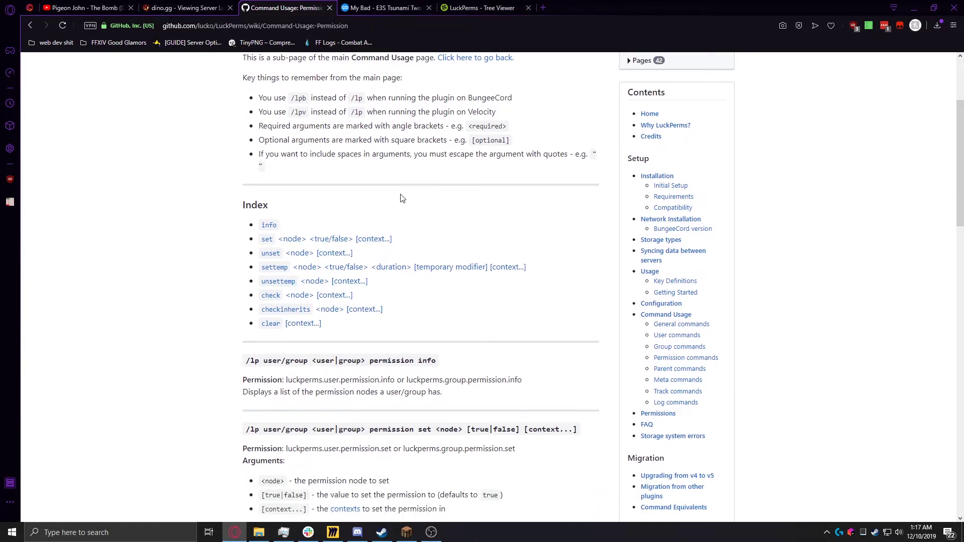
click(375, 240)
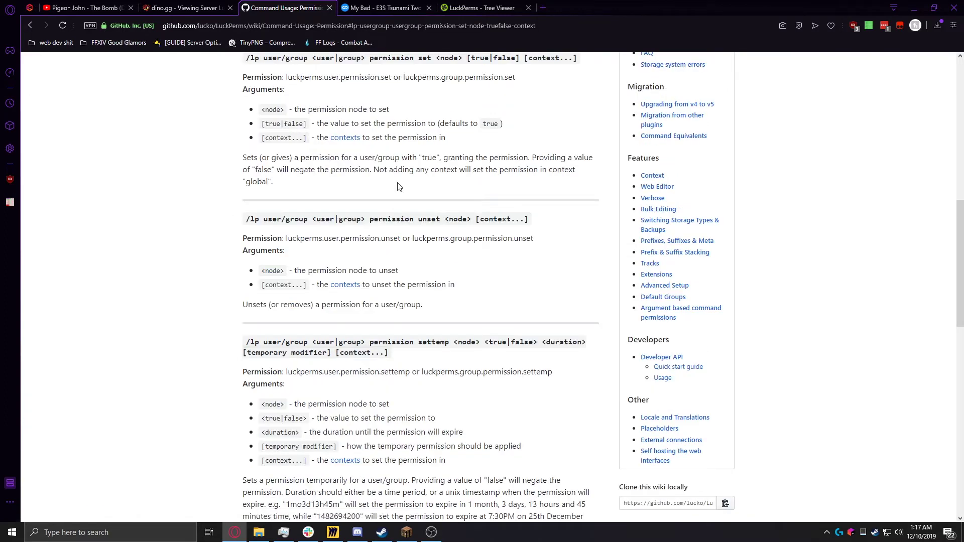
scroll(317, 170, up, 3)
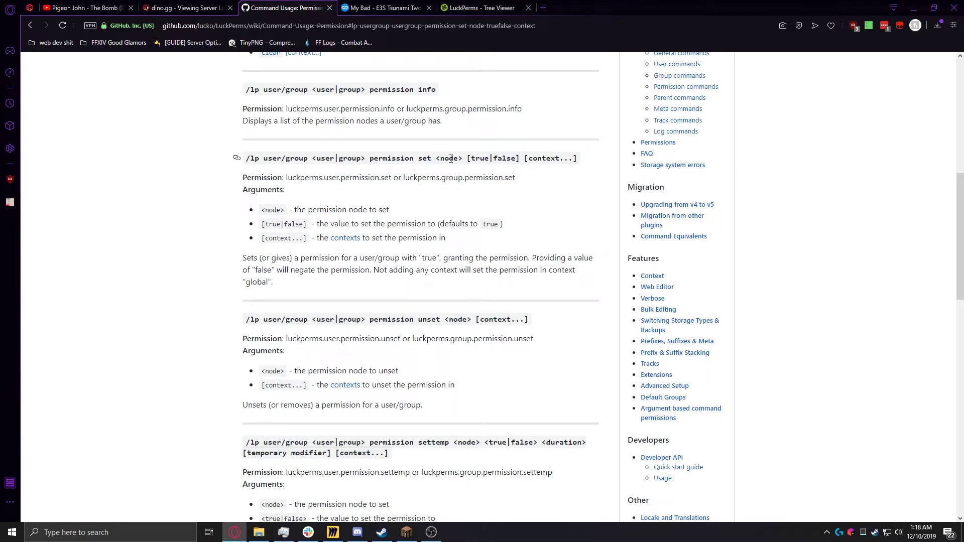
drag(403, 179, 524, 186)
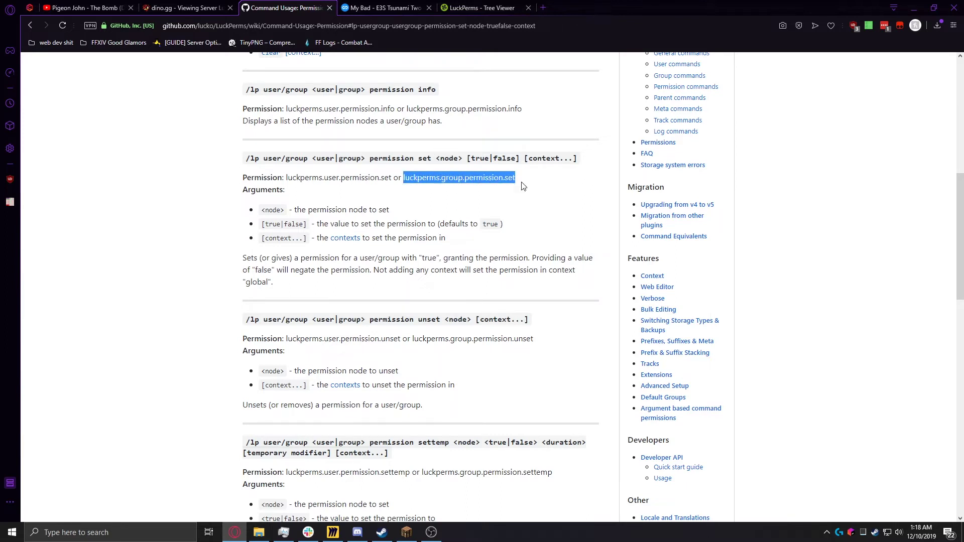
click(425, 200)
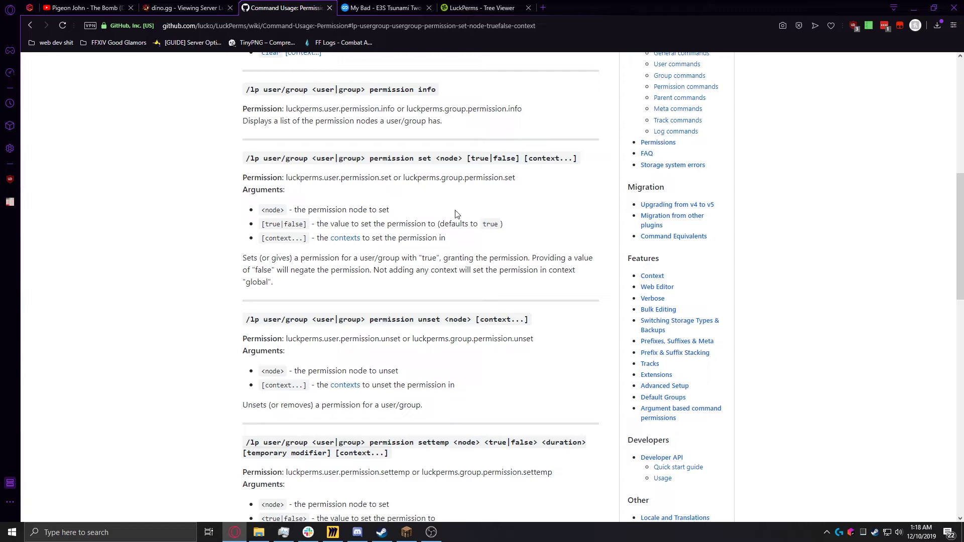
Step: Return to the dino.gg server console and grant the test group the fly permission with "lp group test permission set essentials.fly"
click(191, 9)
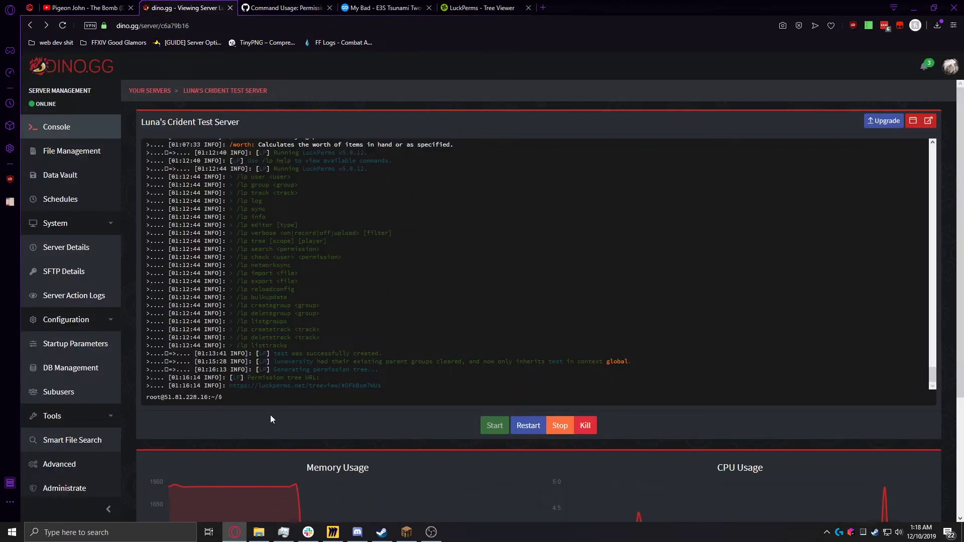
text(lp group)
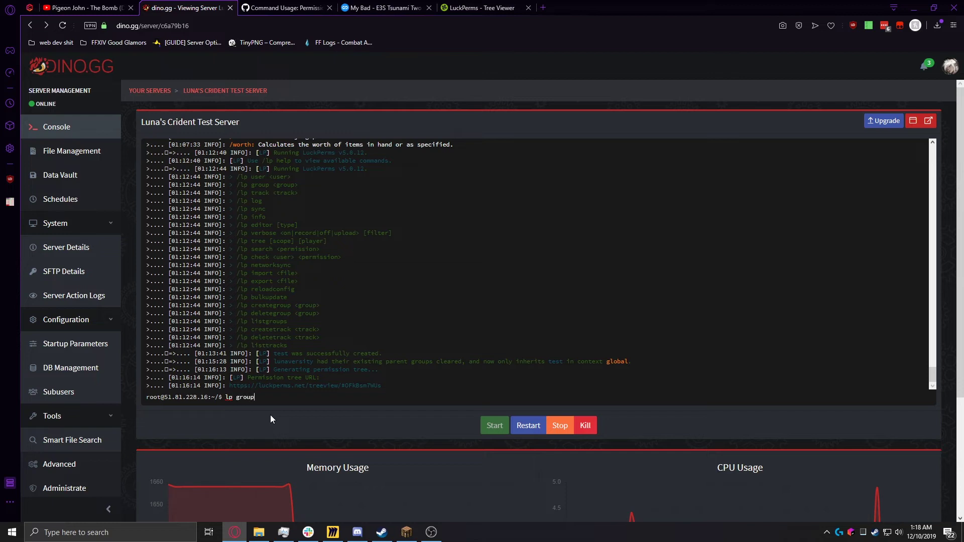
text( test permiss)
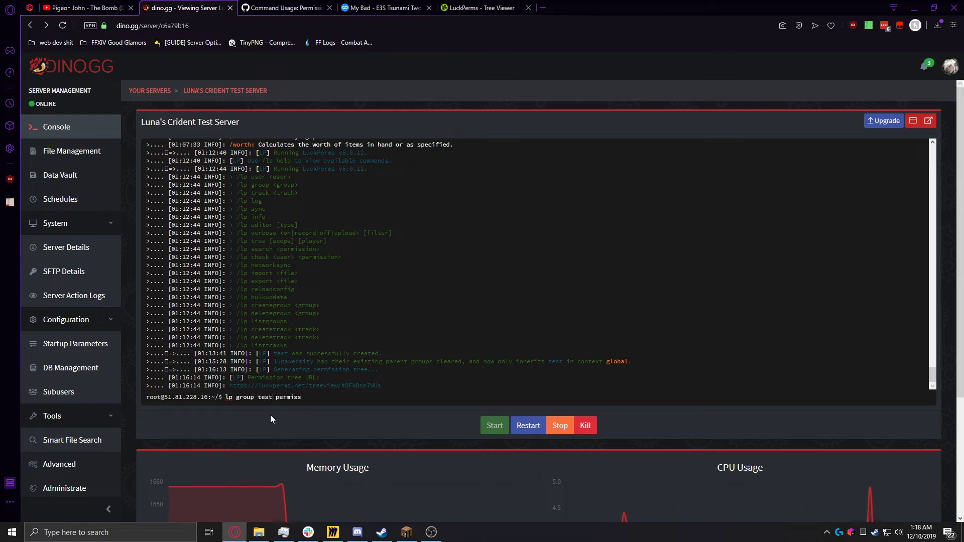
text(ion set )
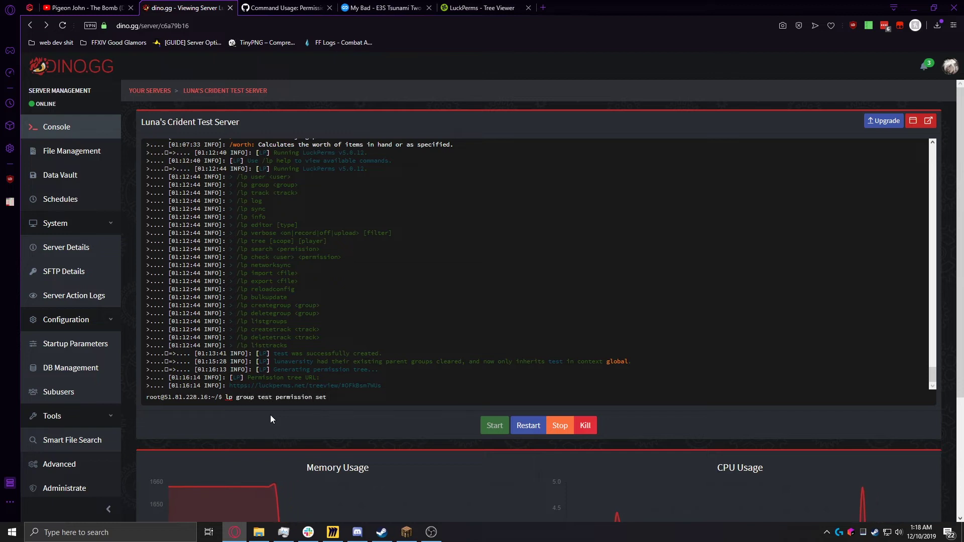
text(essentials.fly)
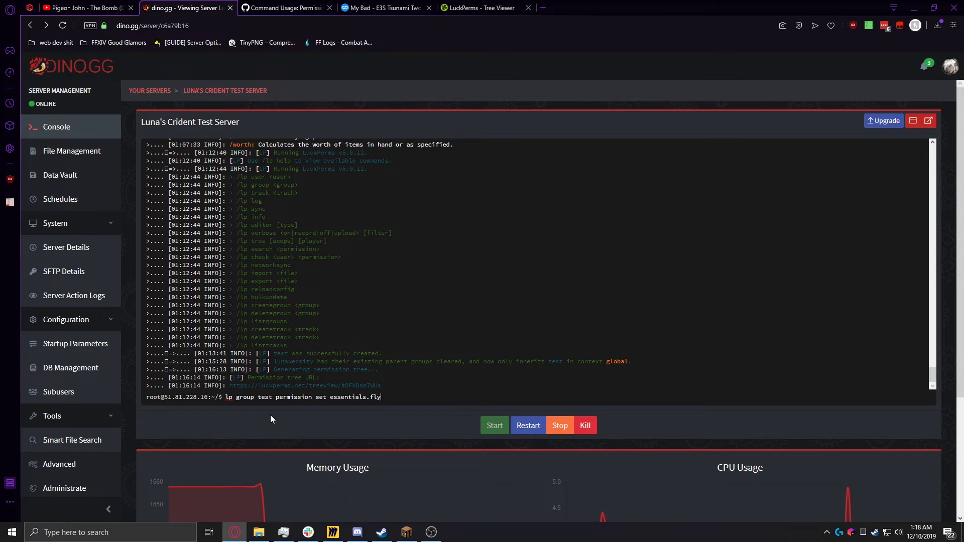
key(Return)
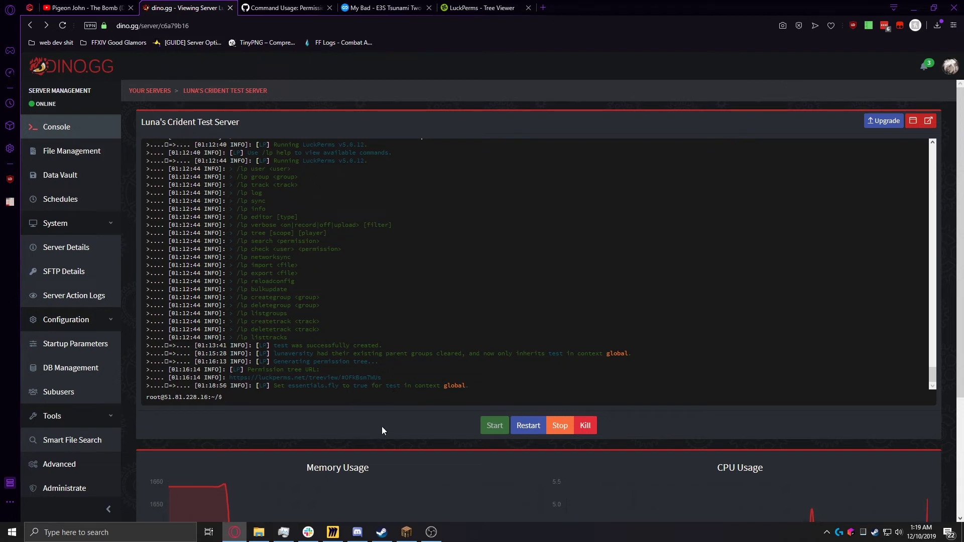
Step: Switch to Minecraft and run /fly twice in chat to test the fly permission
click(407, 533)
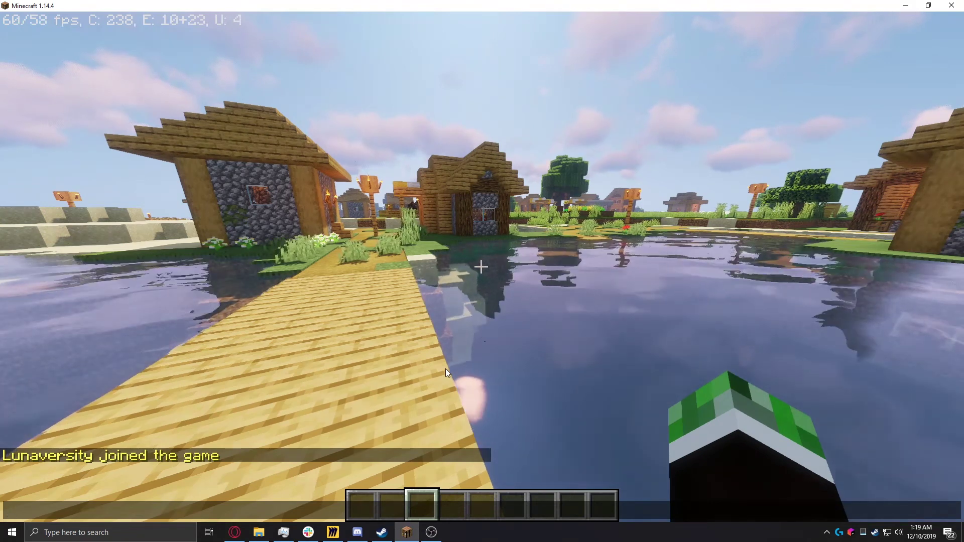
text(/fly)
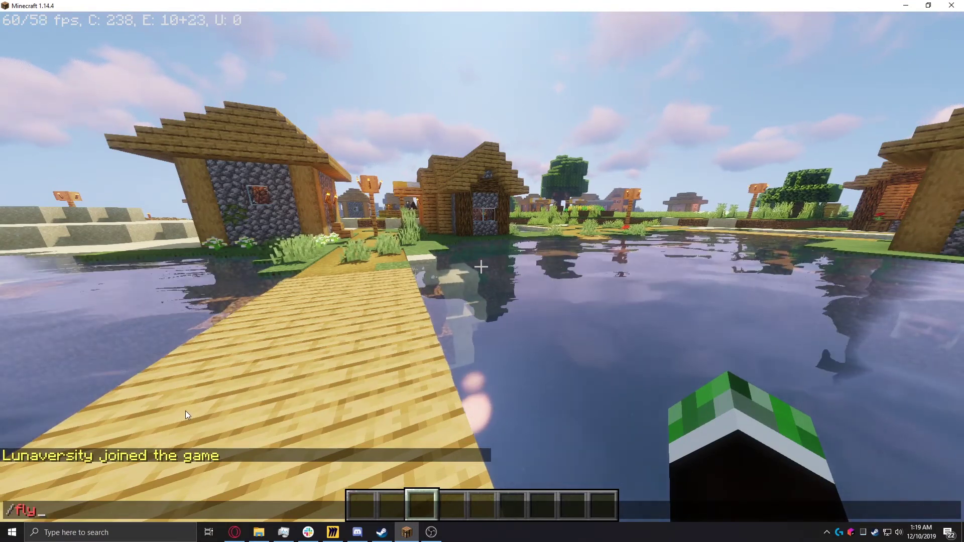
key(Return)
text(t)
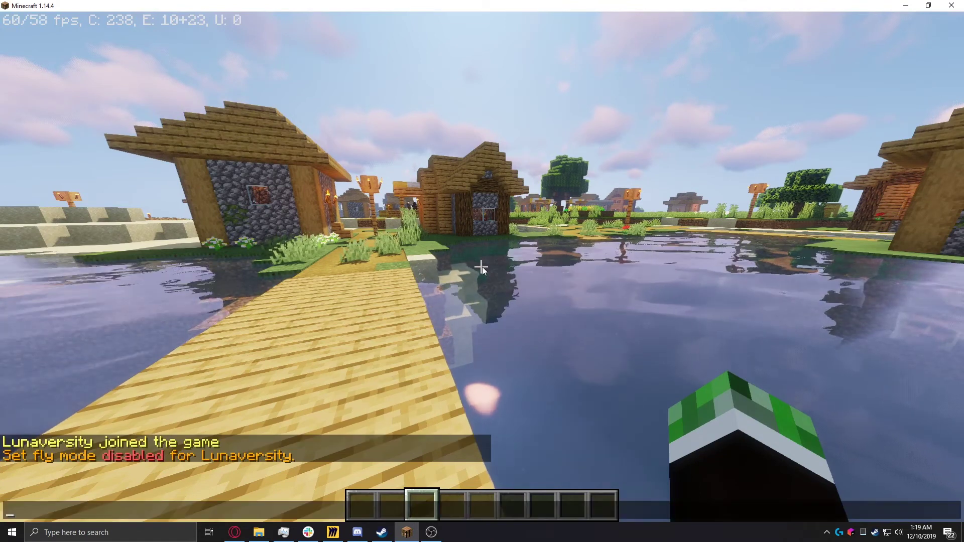
text(/fly)
key(Return)
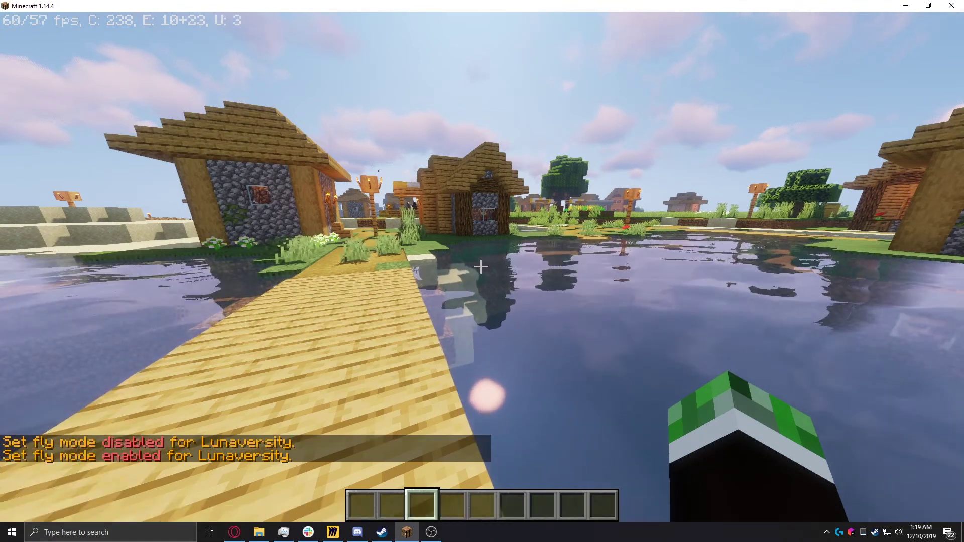
key(t)
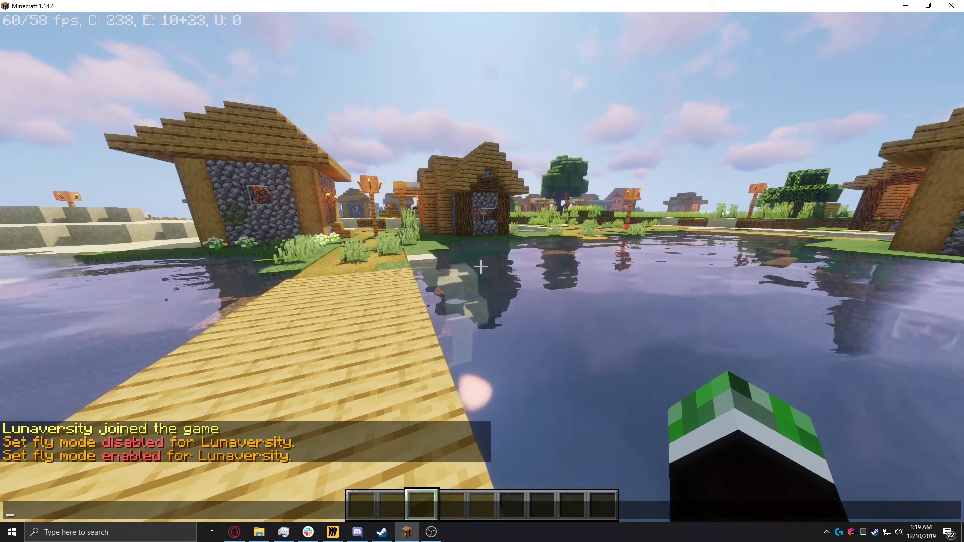
Step: Return to the LuckPerms wiki in the browser, open the Parent commands page and examine the set <group> entry
key(alt+Tab)
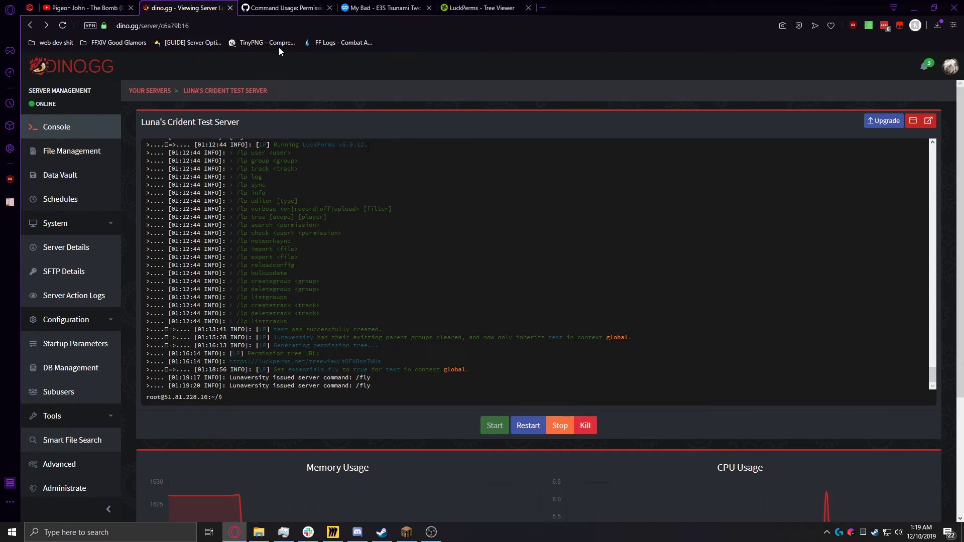
click(284, 7)
scroll(495, 200, up, 1)
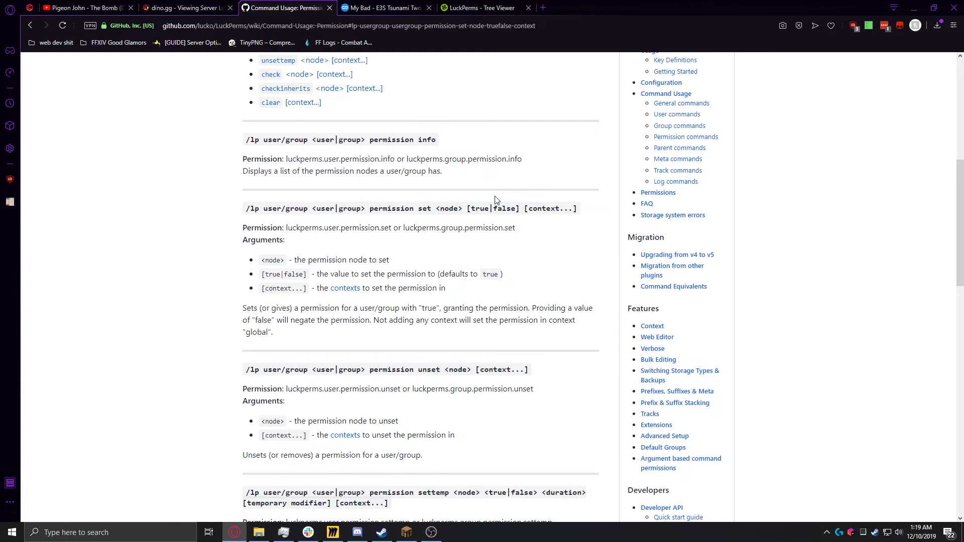
click(661, 151)
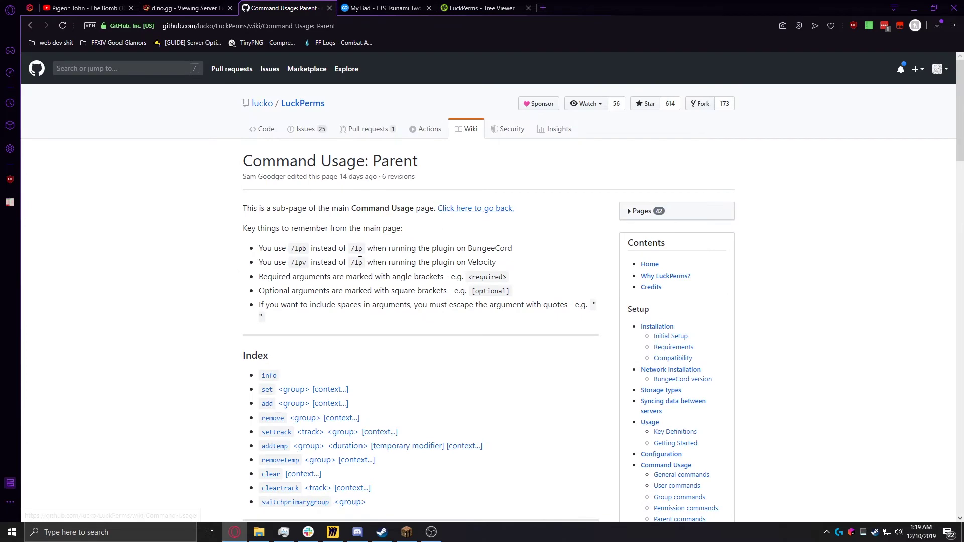
scroll(372, 271, down, 3)
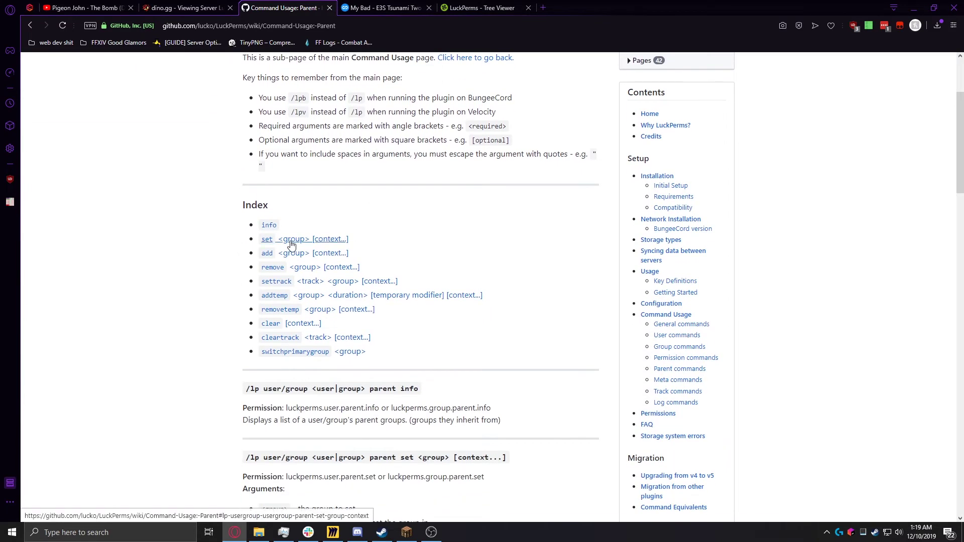
click(292, 246)
scroll(365, 179, up, 2)
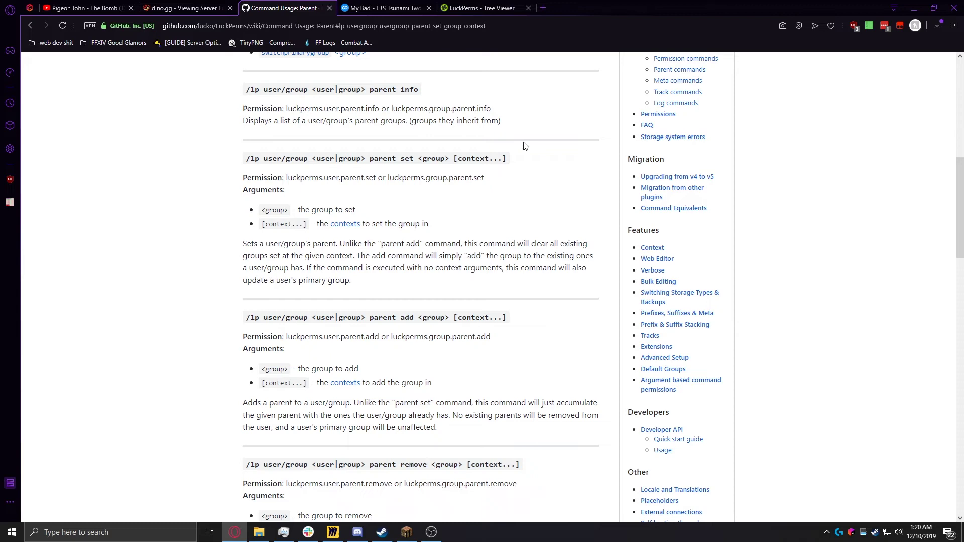
Step: Search the LuckPerms Tree Viewer for essentials.nuke and highlight that node in the list
click(473, 4)
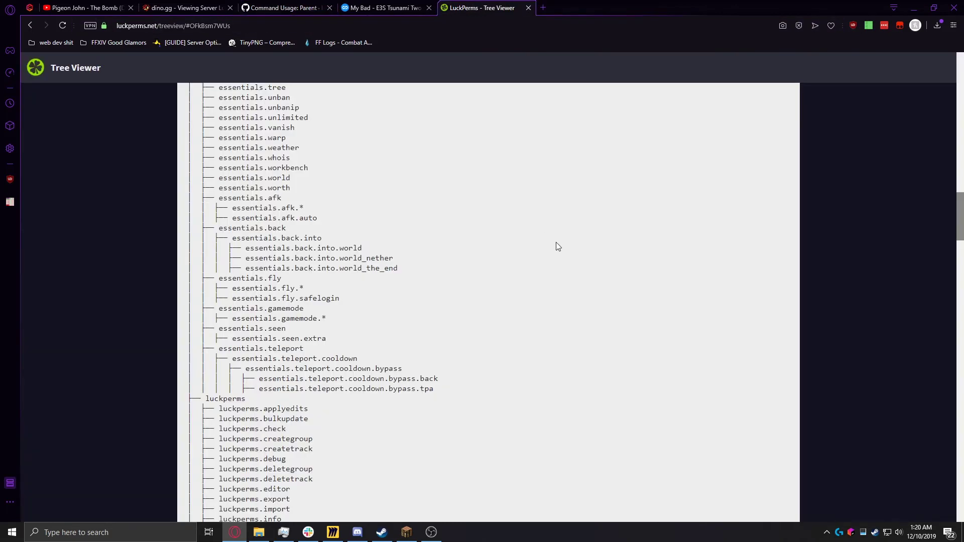
key(ctrl+f)
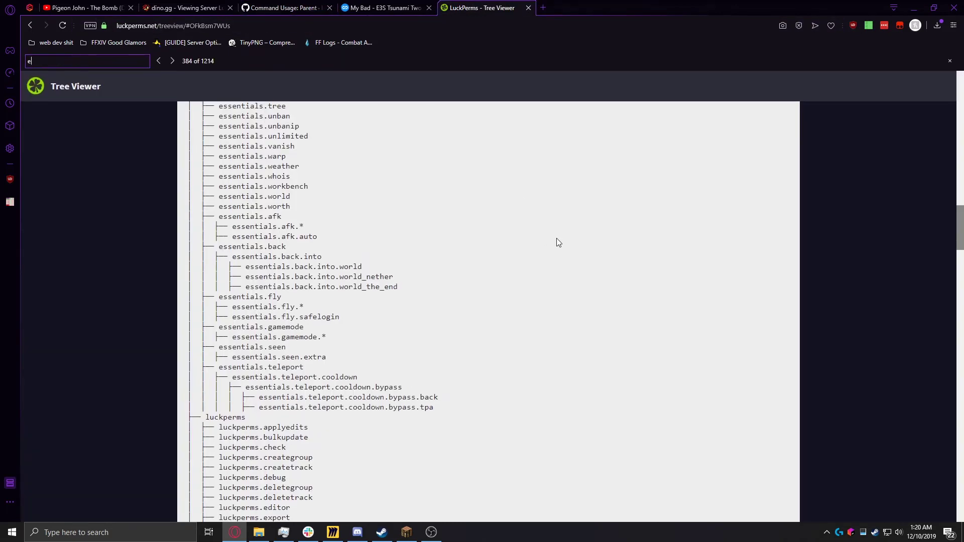
text(essentials.nuke)
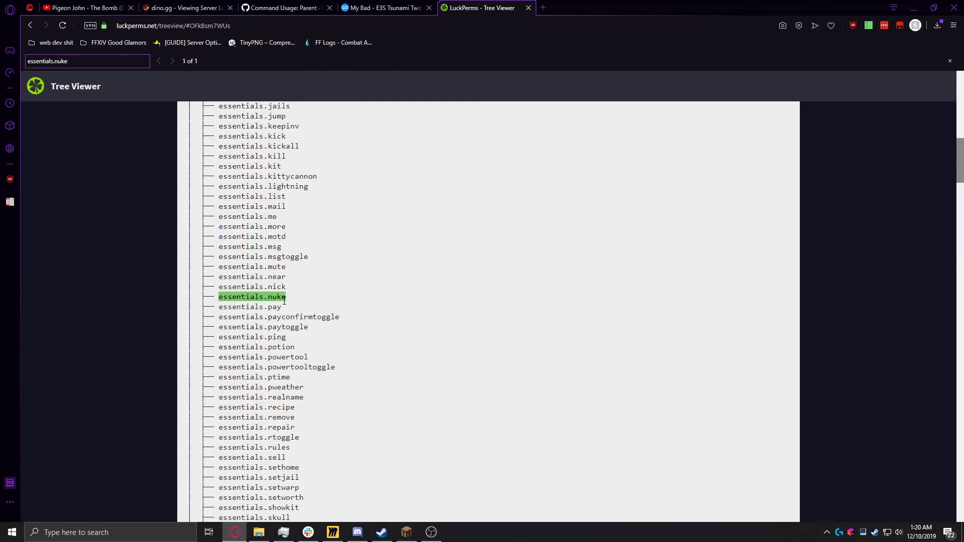
drag(286, 297, 220, 297)
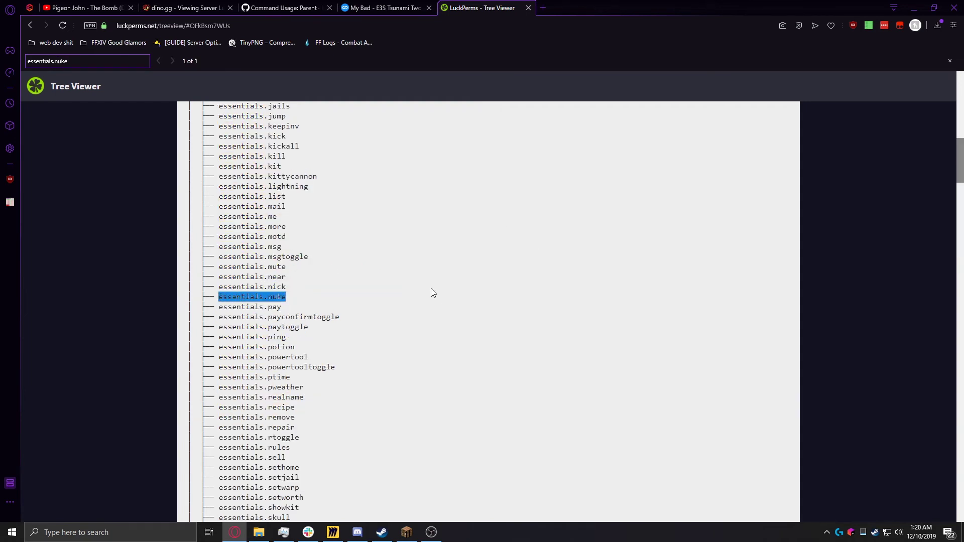
Step: Grant the default group the nuke permission in the server console with "lp group default permission set essentials.nuke"
click(183, 7)
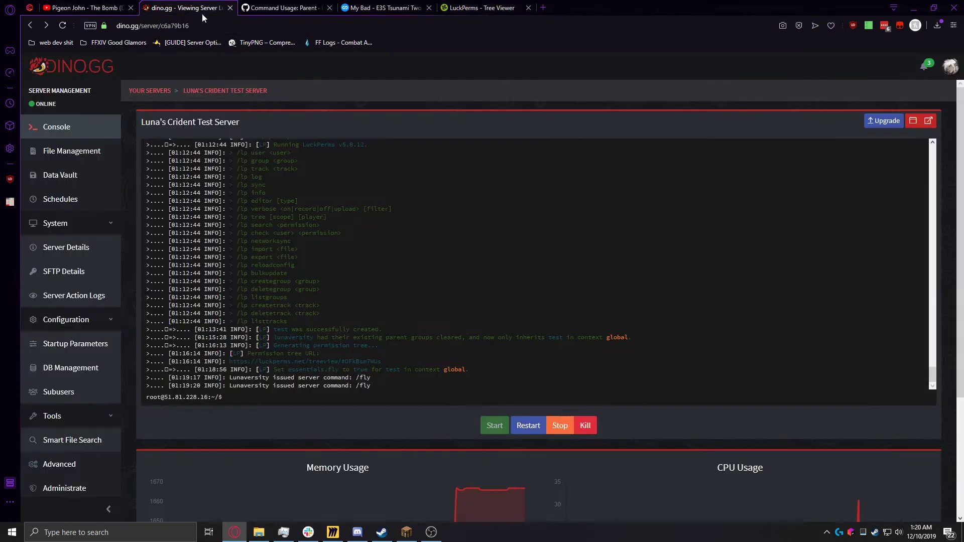
click(287, 395)
text(lp)
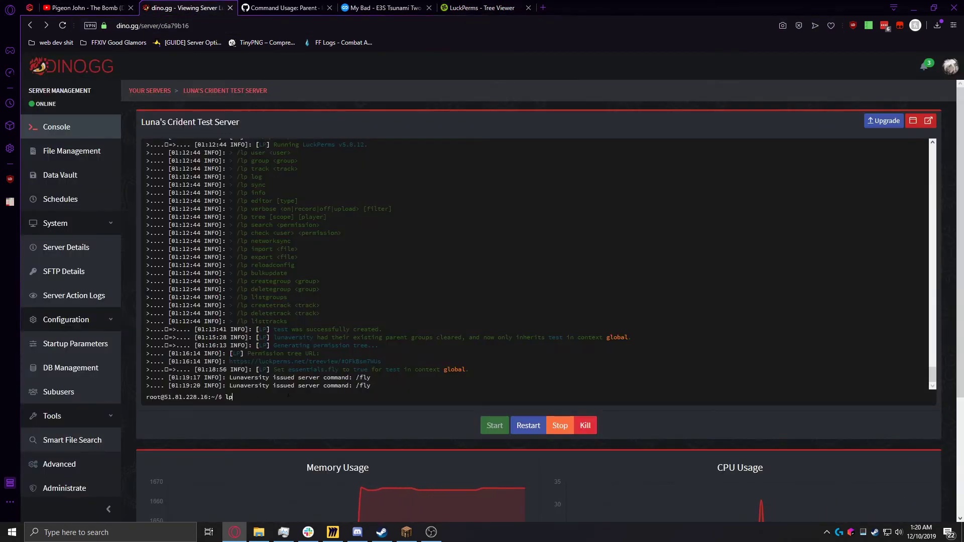
text( group defau)
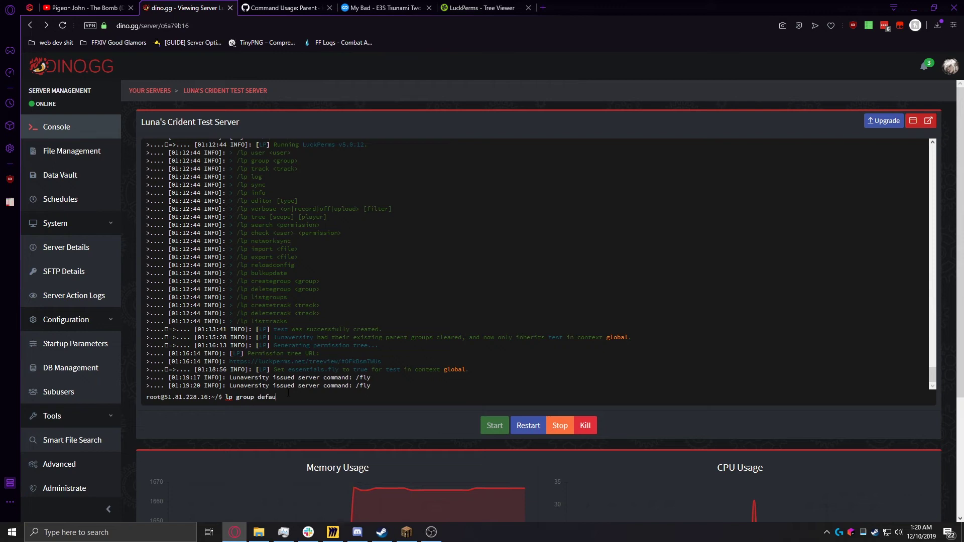
text(lt permission set )
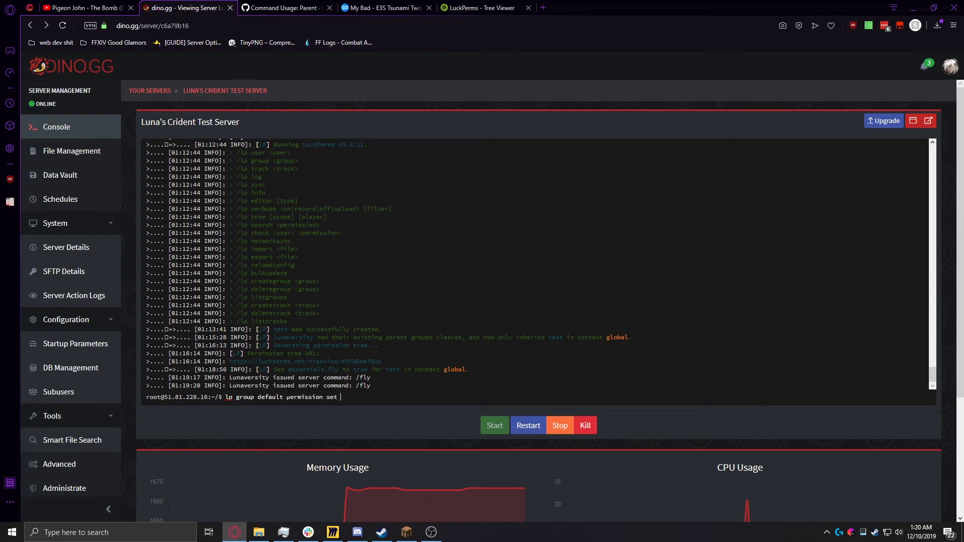
text(essentials.nuke)
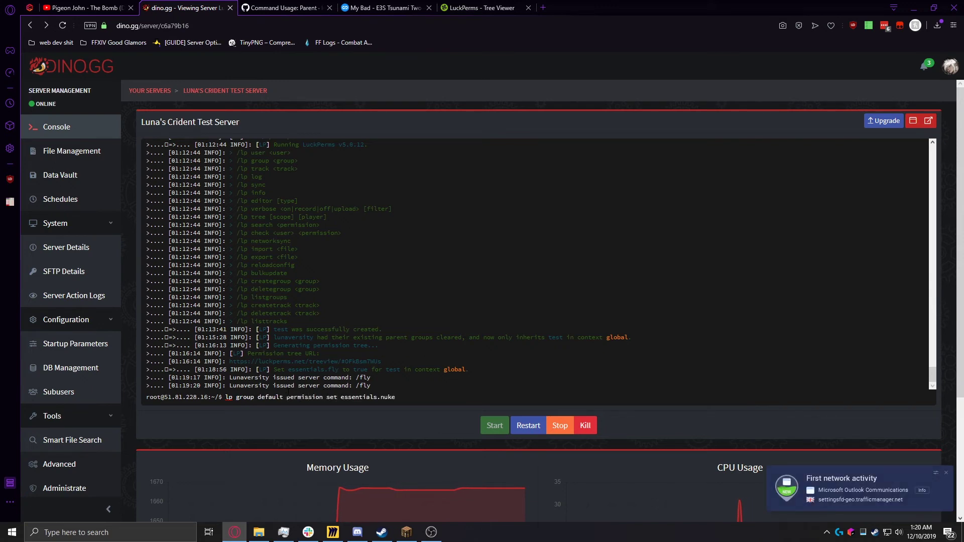
key(Return)
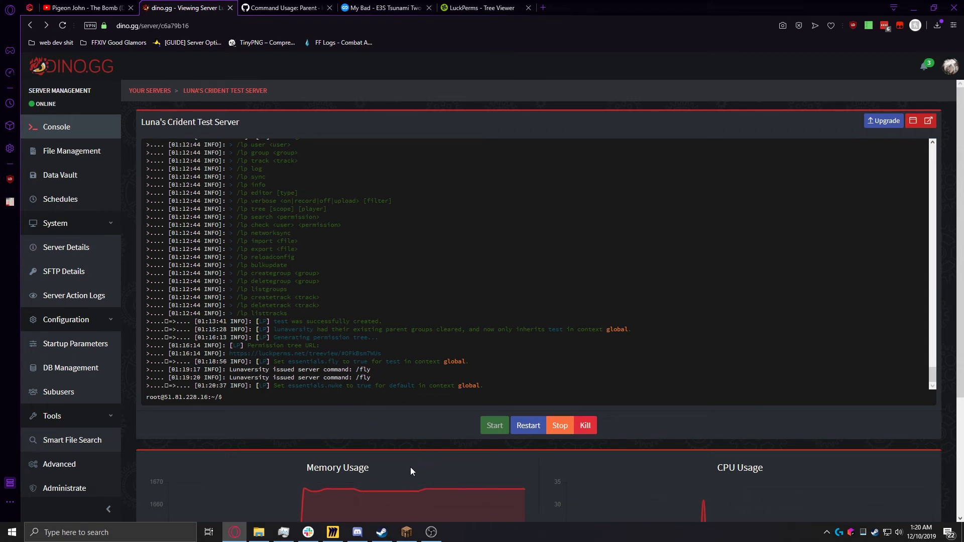
Step: Switch to Minecraft and run /nuke in chat to test whether the player can use it
click(406, 532)
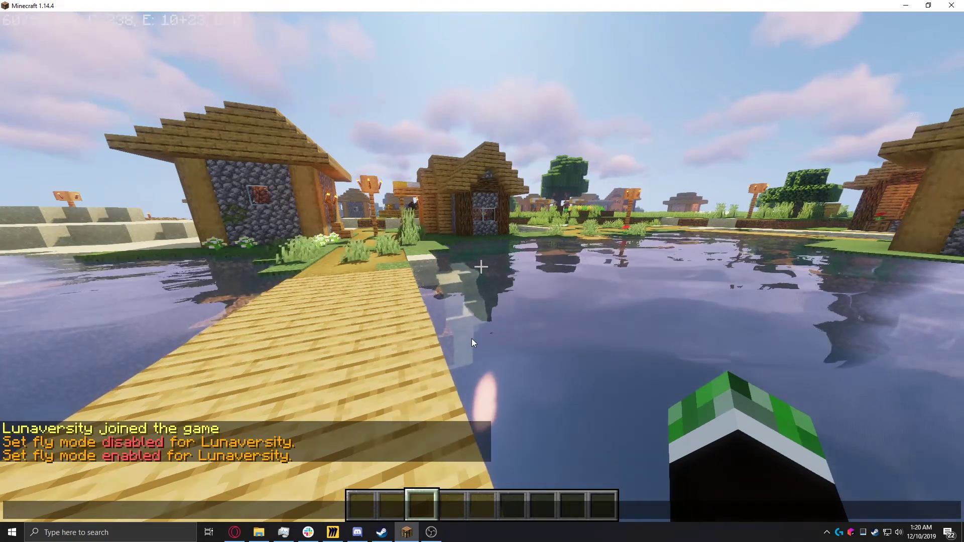
text(/nuke)
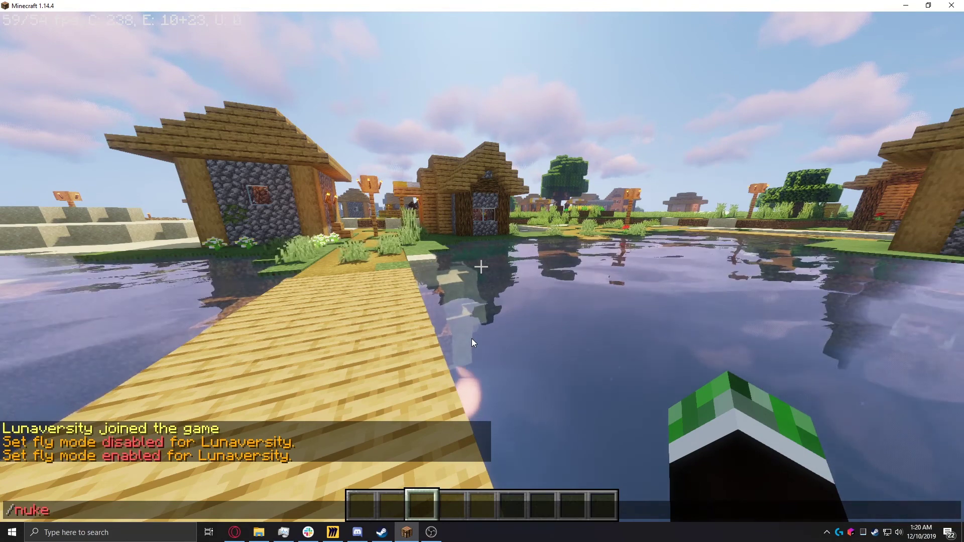
key(Return)
key(t)
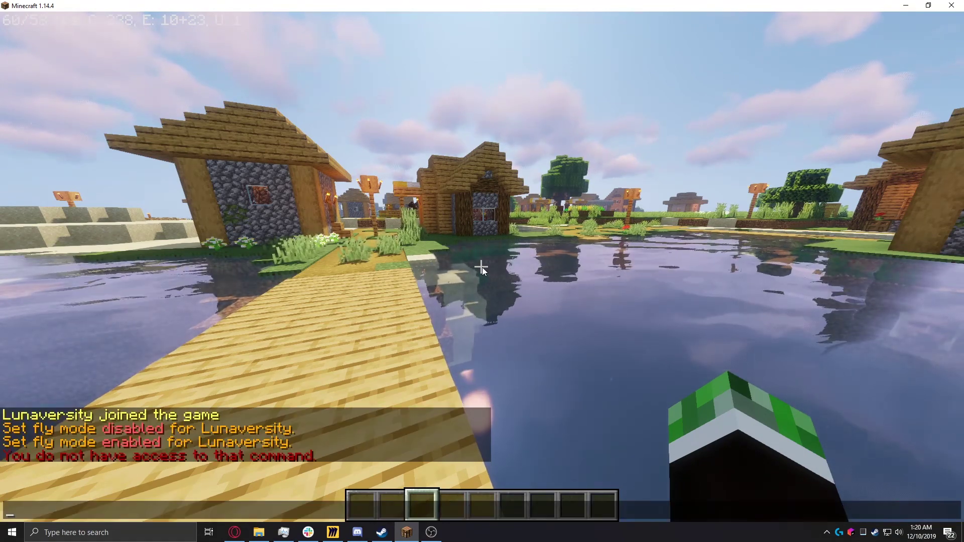
Step: Switch to the browser and make the test group inherit from default by running "lp group test parent set default" in the server console
key(alt+Tab)
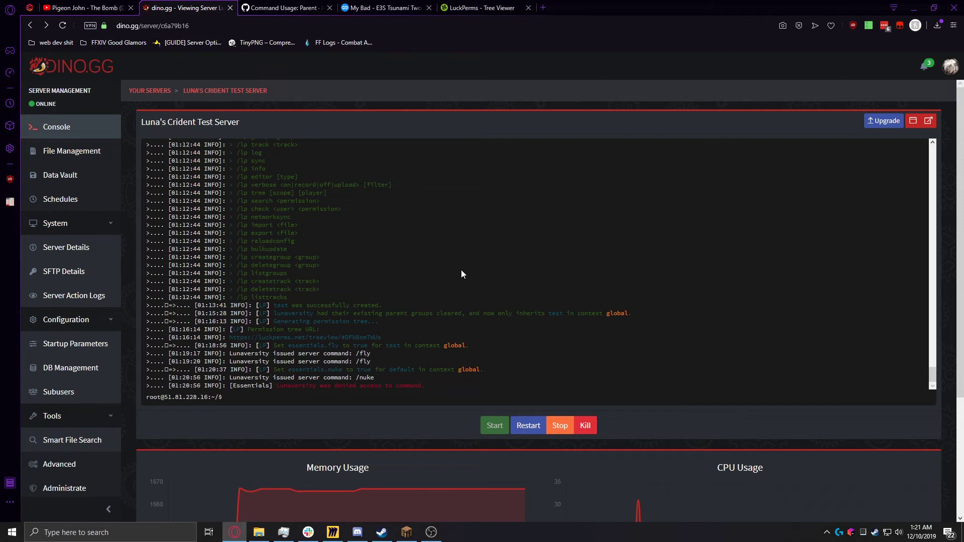
key(ctrl+Tab)
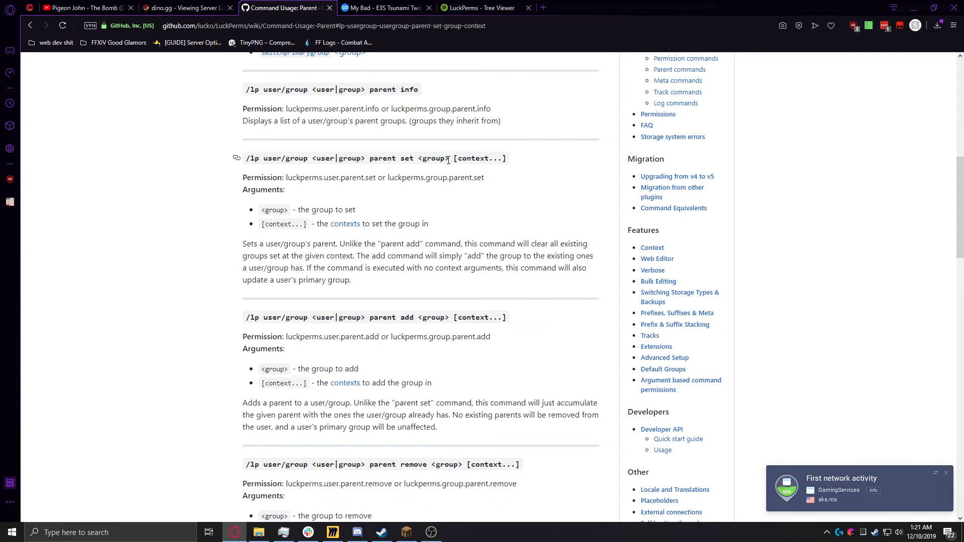
click(183, 8)
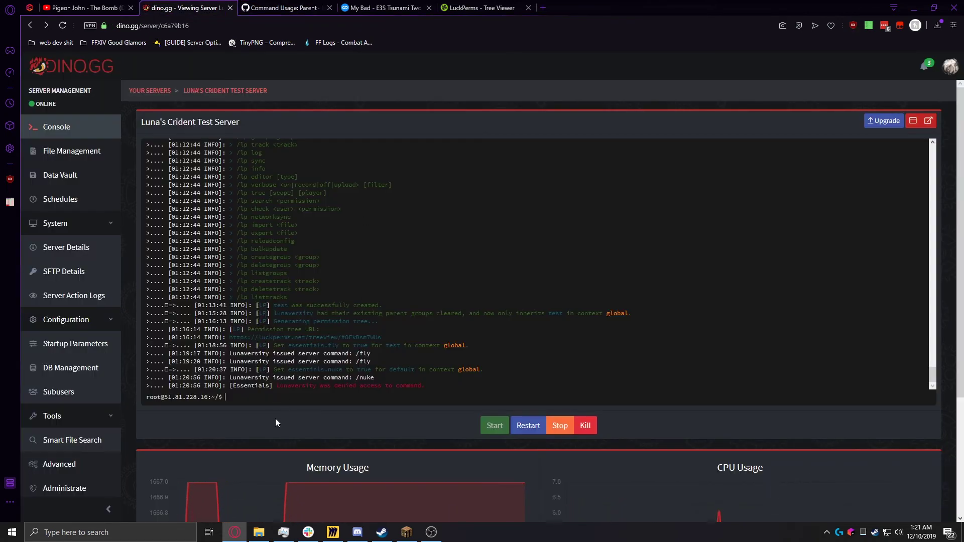
text(lp grou)
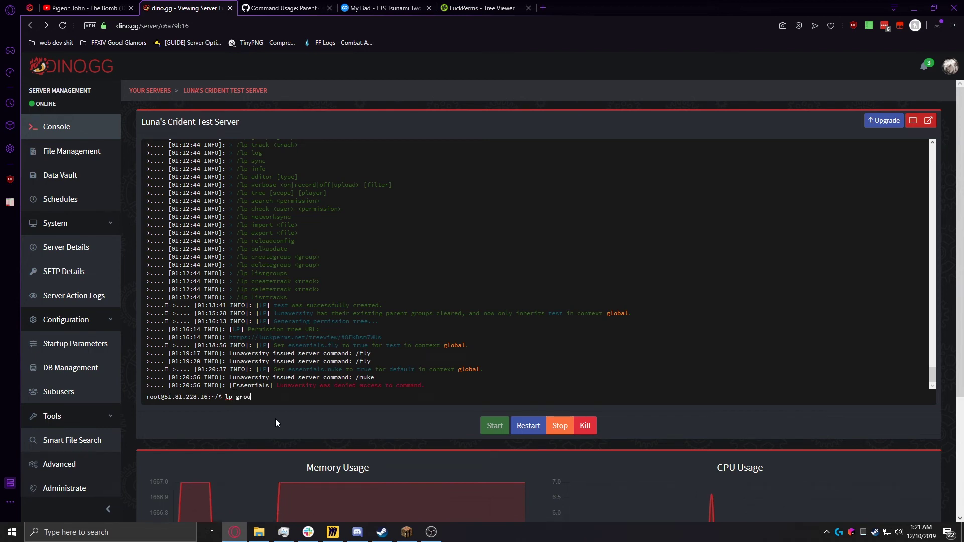
text(p test )
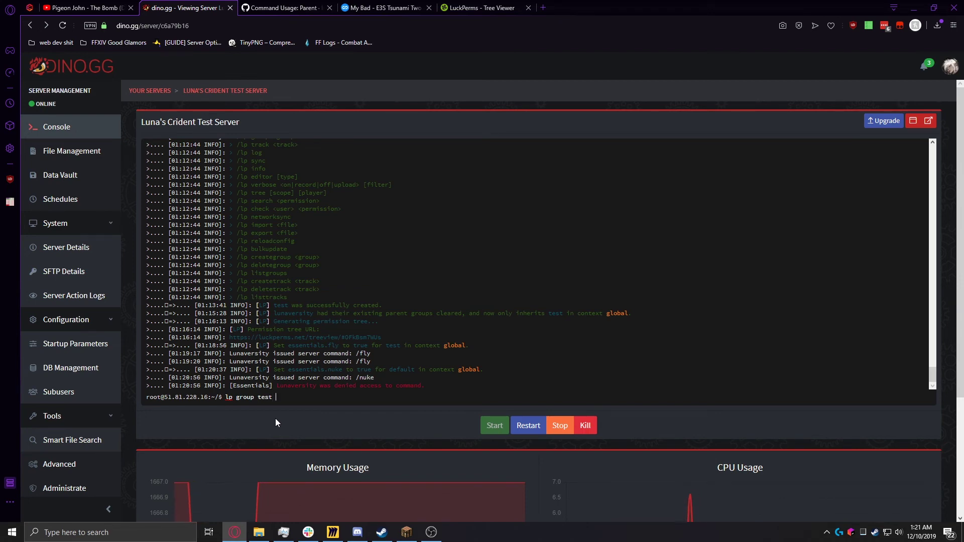
text(parent)
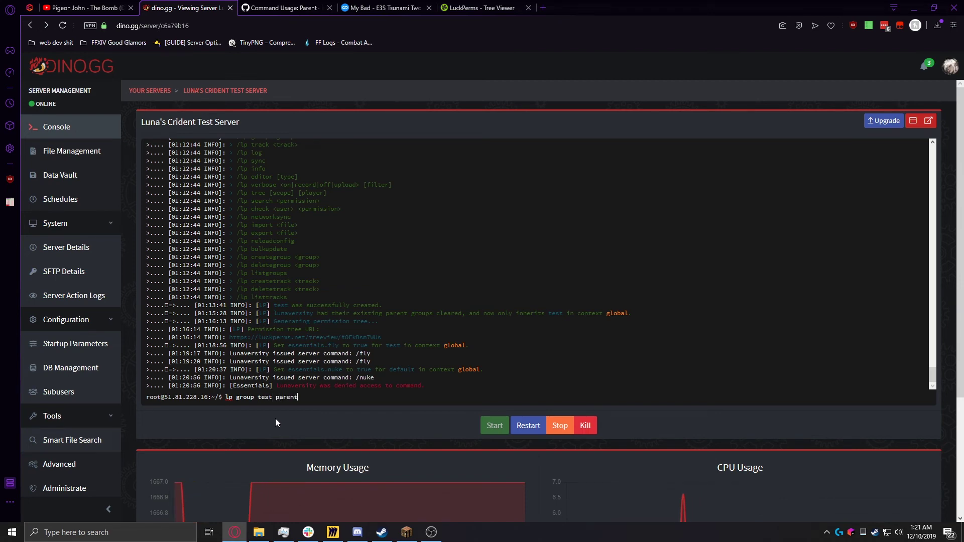
text( set default)
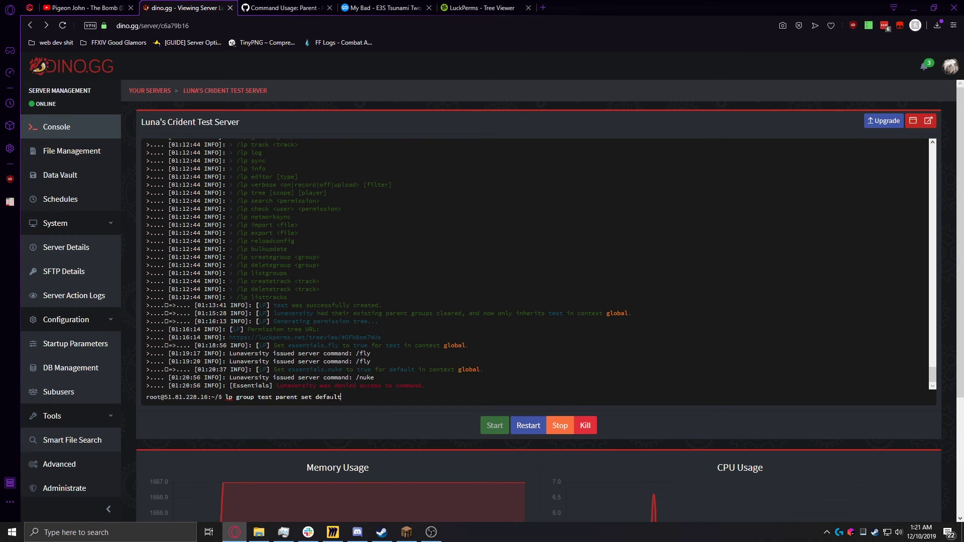
key(Return)
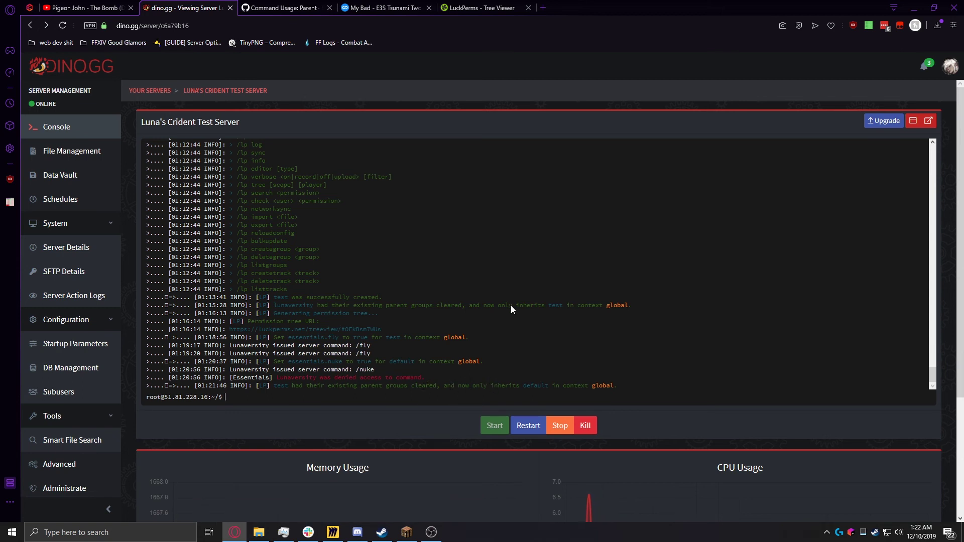
Step: Switch to Minecraft, run /nuke in chat to retest the inherited permission, and return to the LuckPerms Parent commands page in the browser
click(296, 6)
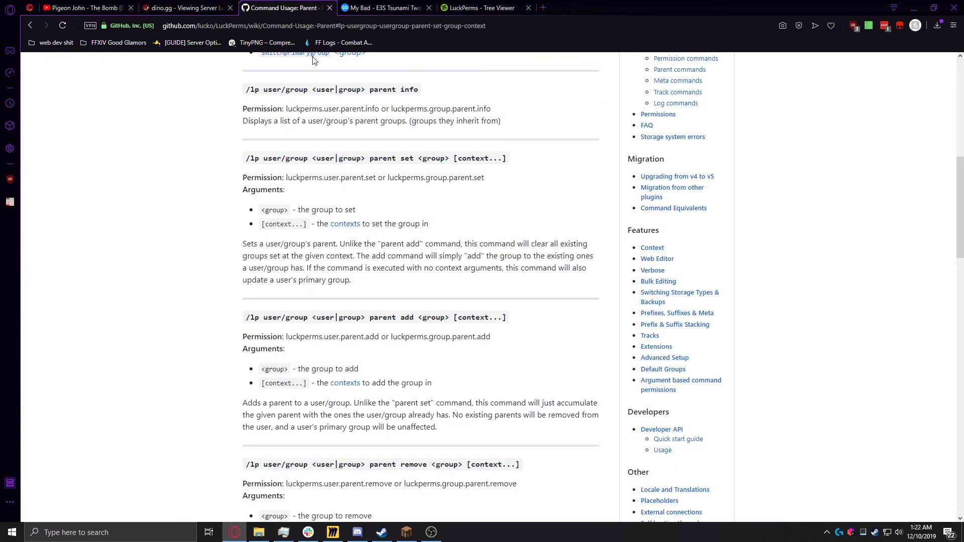
click(411, 532)
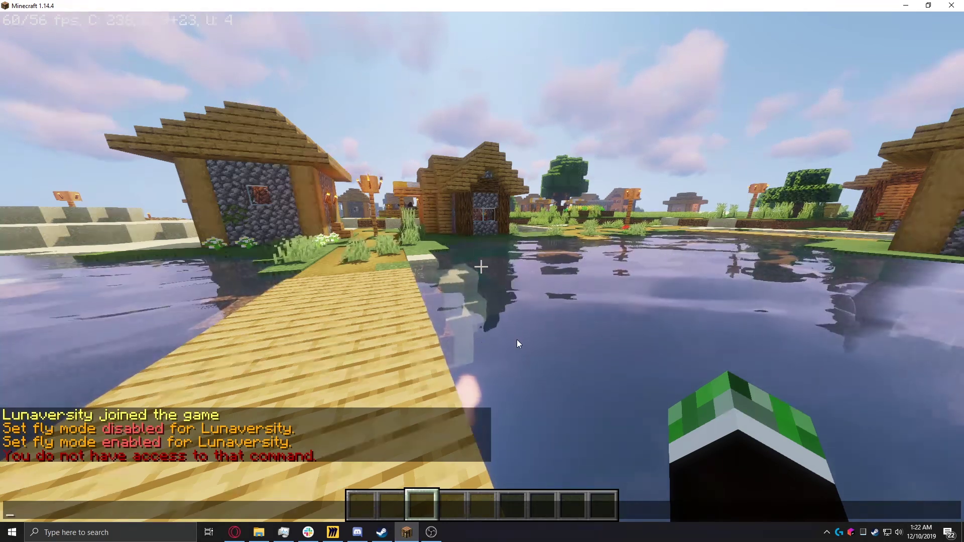
text(/nuke)
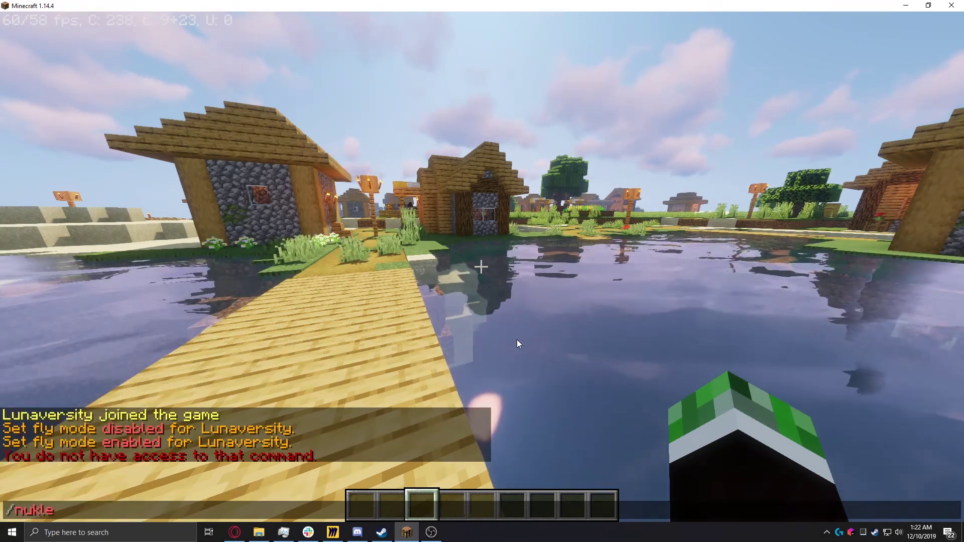
key(Escape)
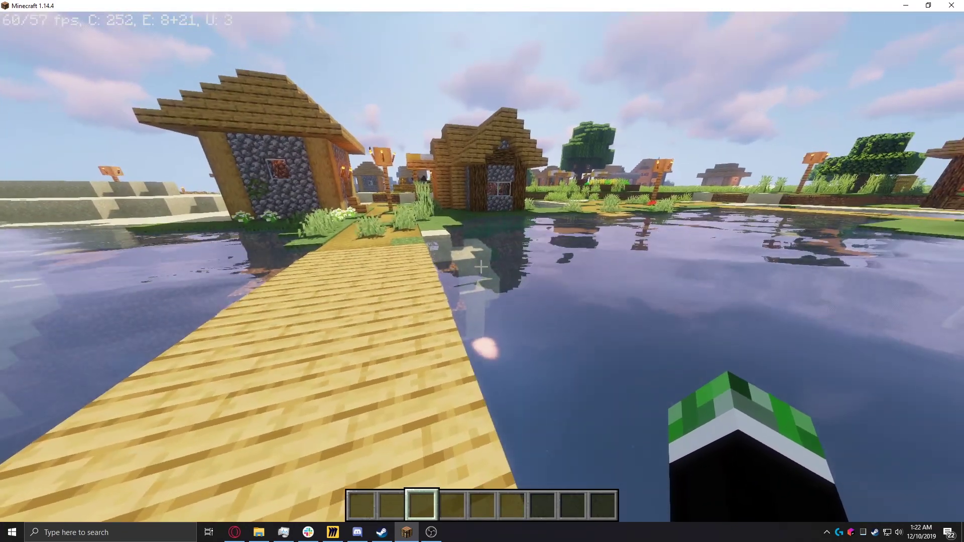
key(t)
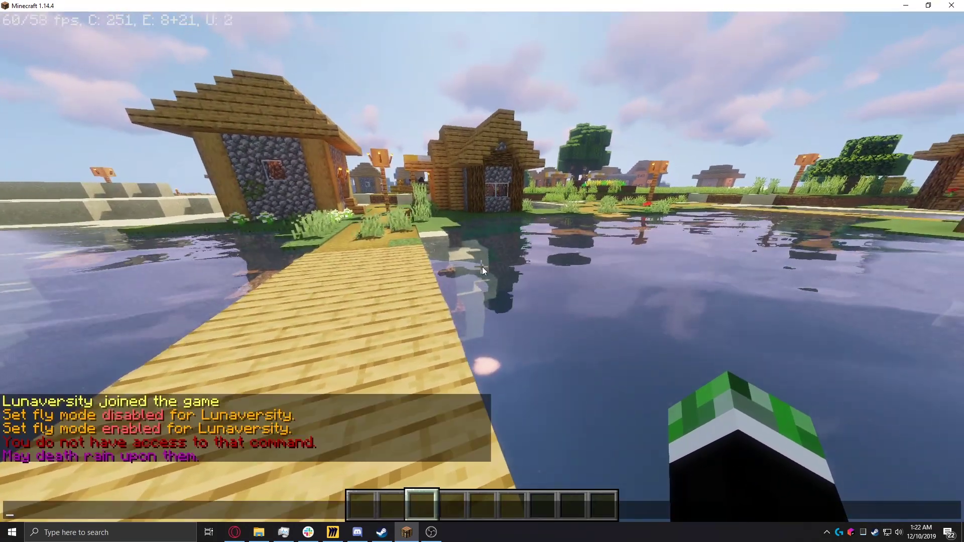
key(alt+Tab)
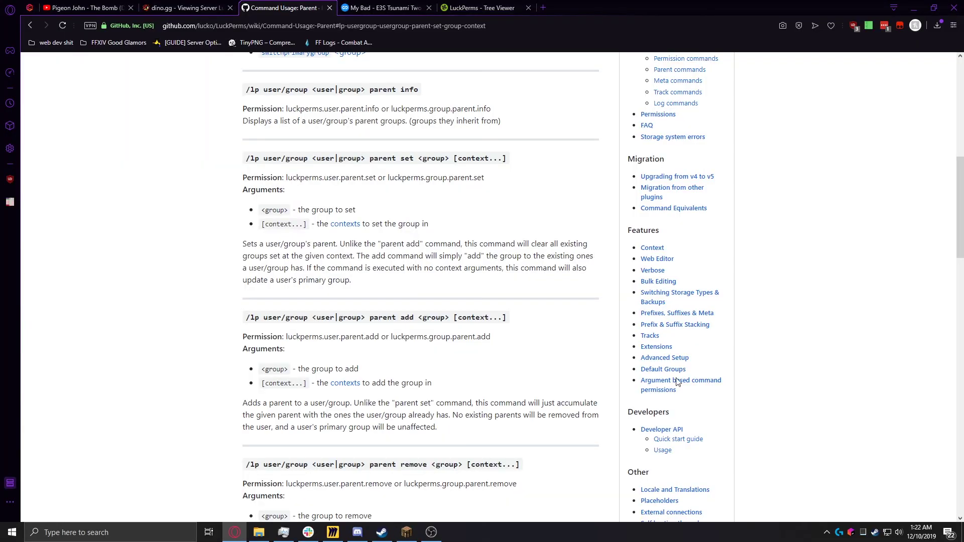